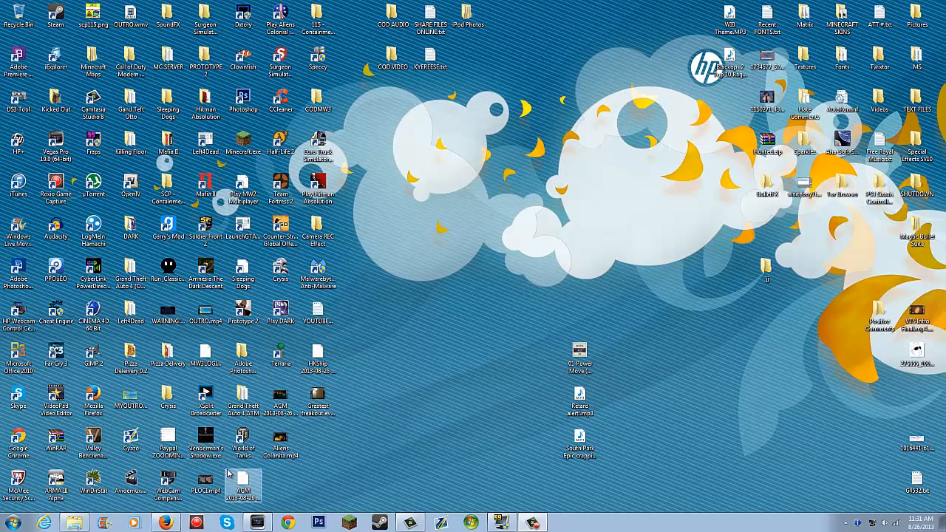
- Import PLOCI.mp4 into Project Media and place it on the timeline from the start
left_click(257, 524)
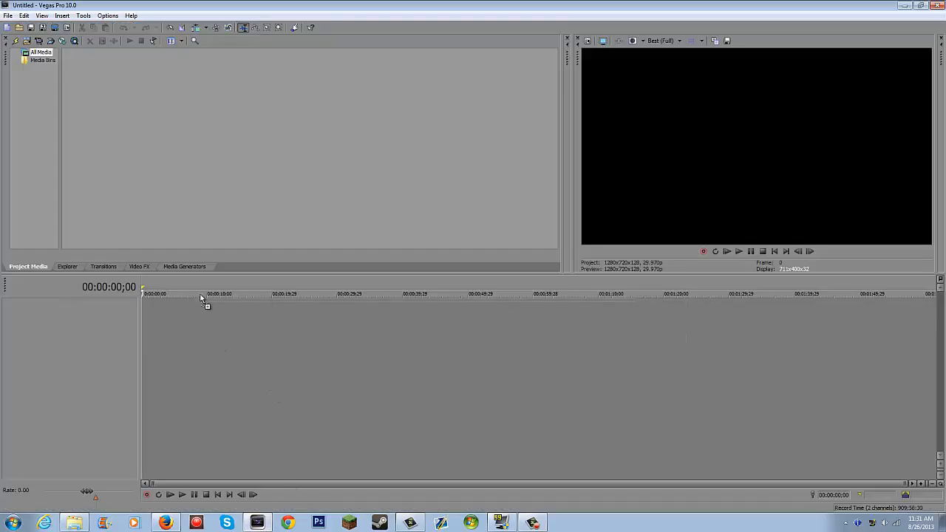
left_click_drag(105, 135, 101, 127)
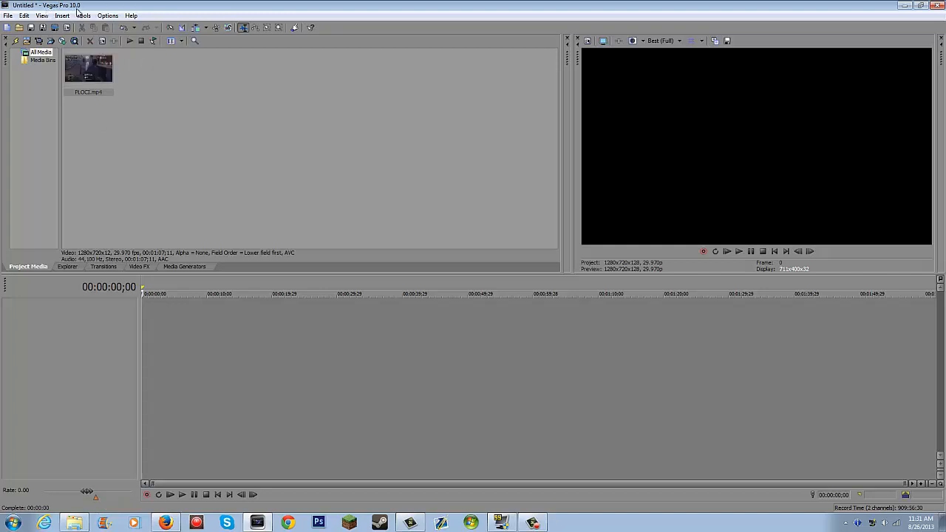
left_click_drag(91, 64, 101, 70)
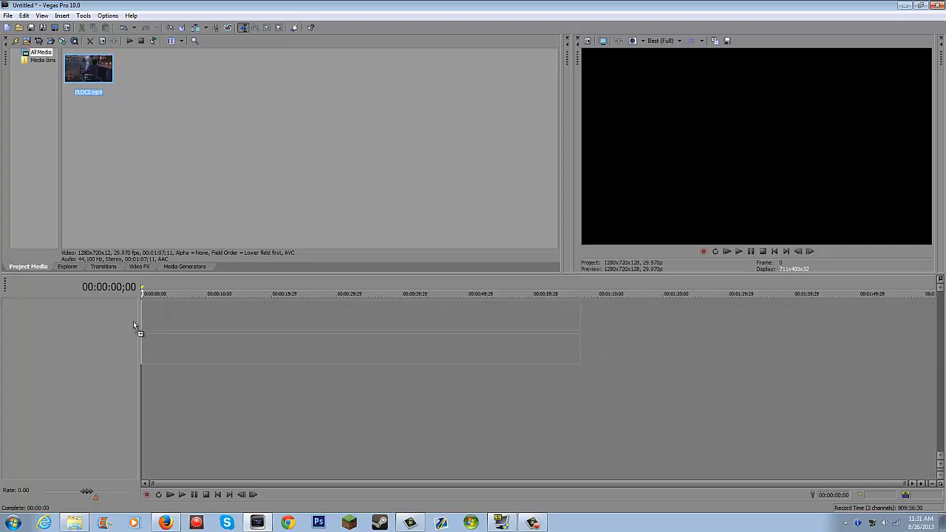
left_click_drag(175, 252, 144, 320)
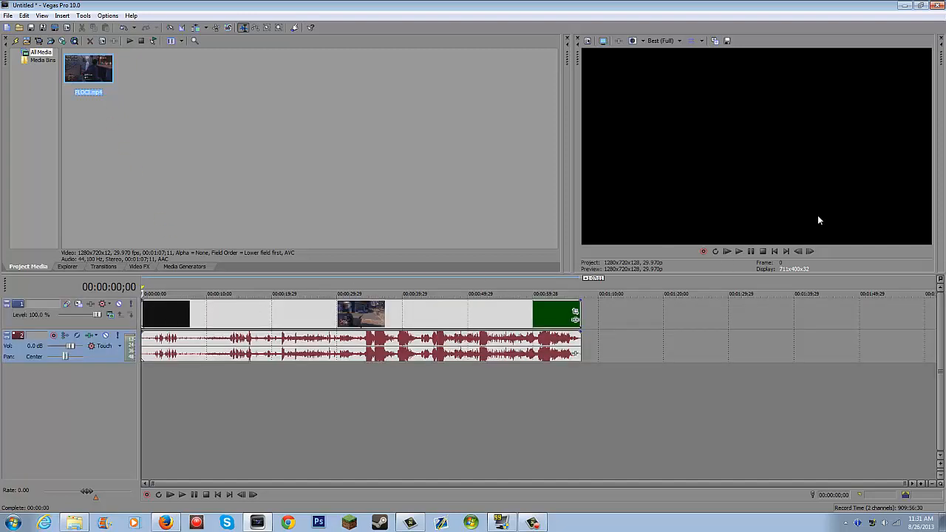
- Play and pause the clip, check preview quality is Best (Full), then return the playhead to the start
left_click(739, 252)
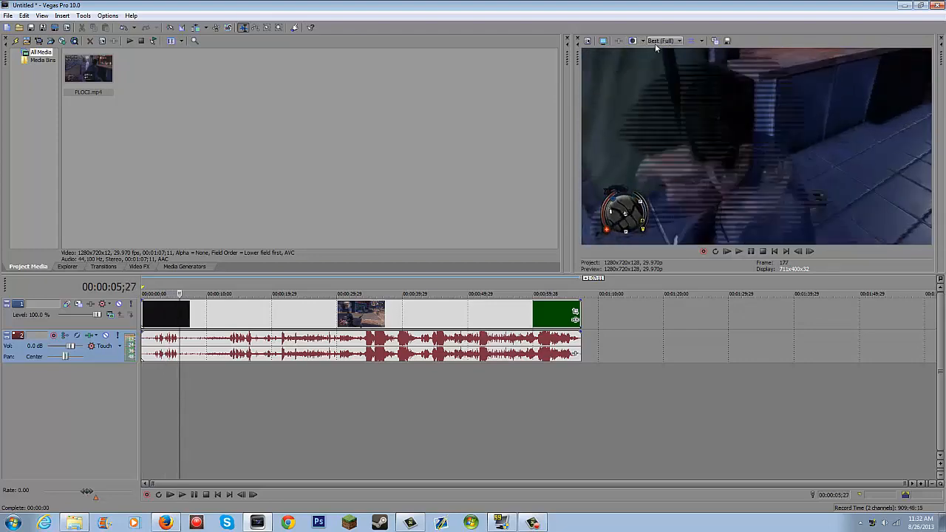
left_click(750, 252)
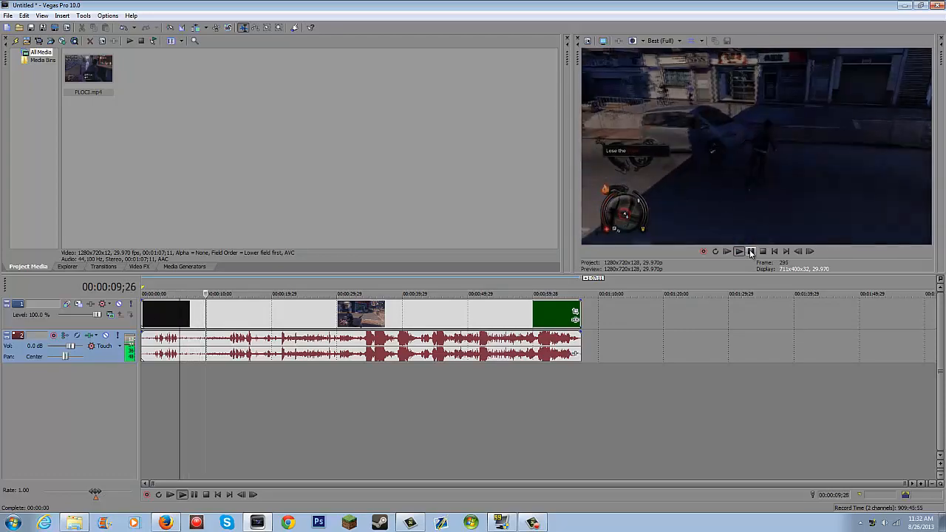
left_click(751, 252)
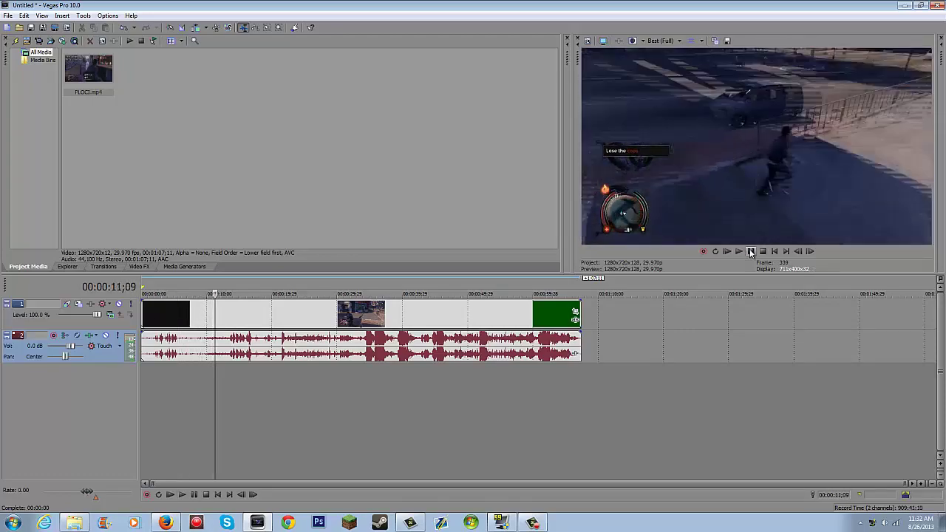
left_click(664, 40)
mouse_move(667, 82)
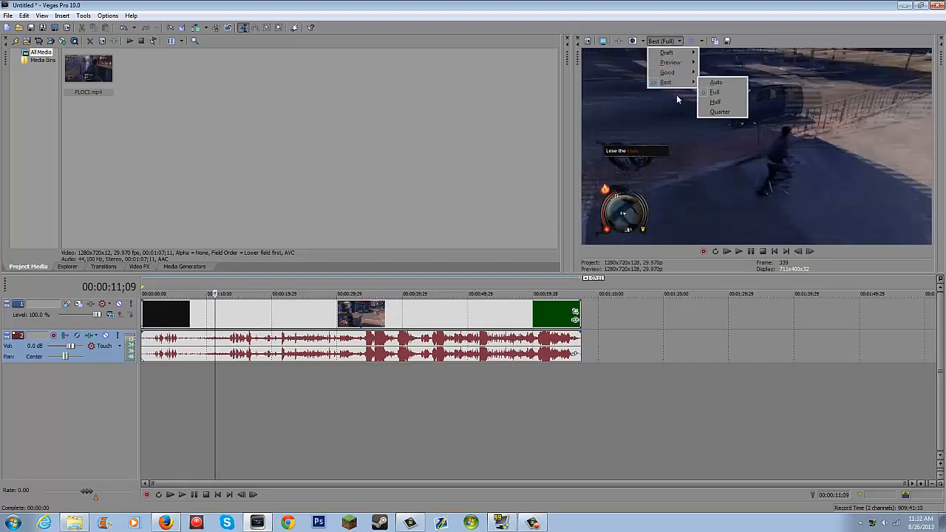
mouse_move(541, 325)
left_mouse_down()
mouse_move(559, 316)
mouse_move(542, 316)
left_mouse_up()
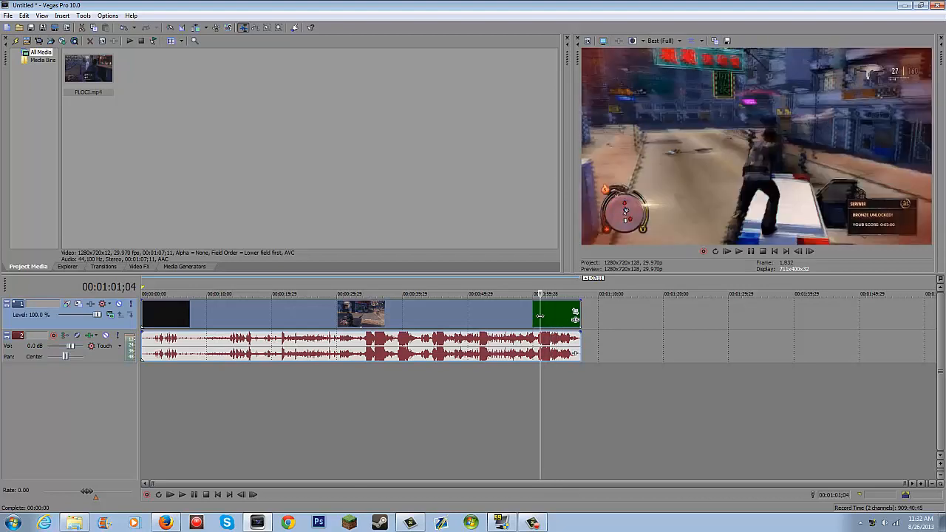
key("Home")
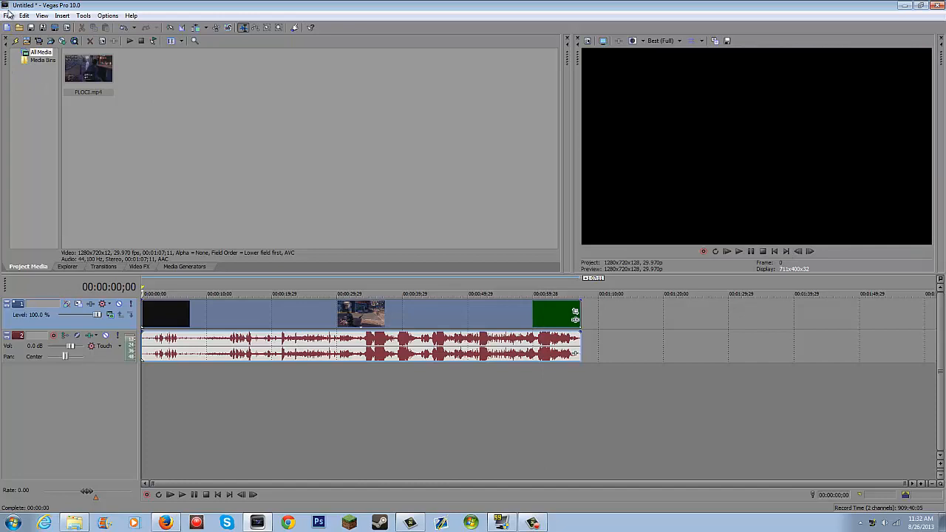
- Apply the Color Curves effect with the Cool Colors preset to the clip via the Video FX panel
left_click(103, 267)
left_click(71, 267)
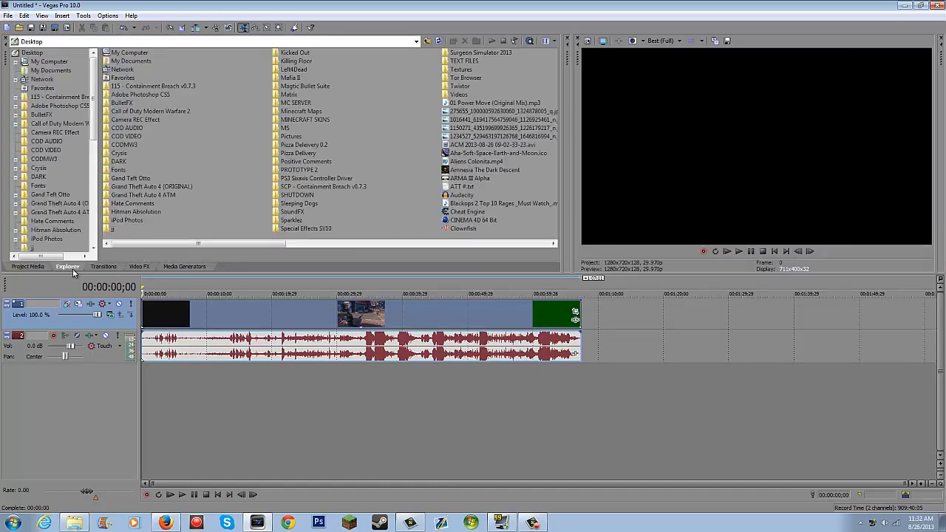
left_click(139, 266)
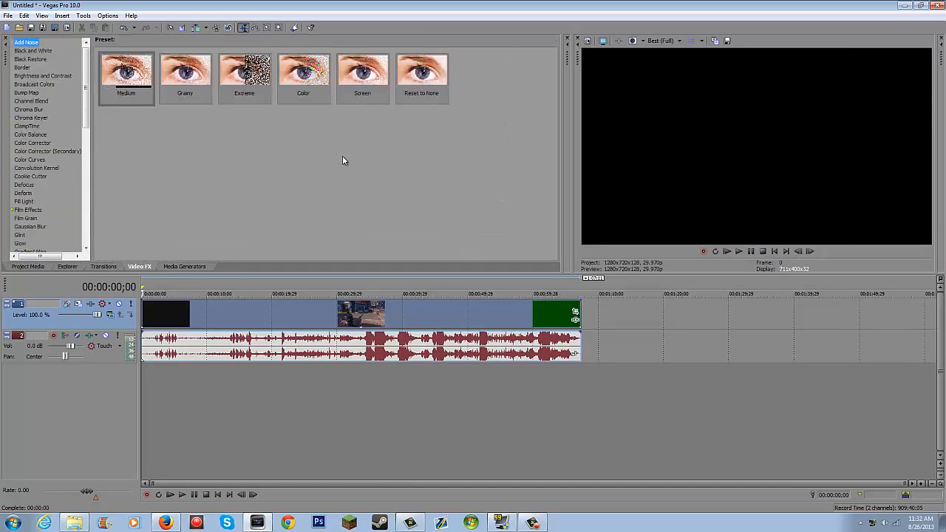
left_click_drag(86, 74, 87, 107)
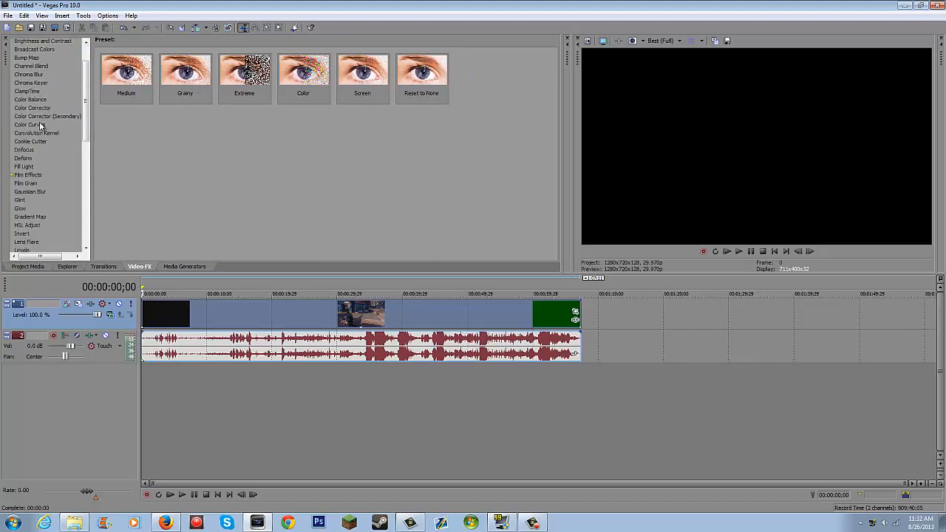
left_click(31, 124)
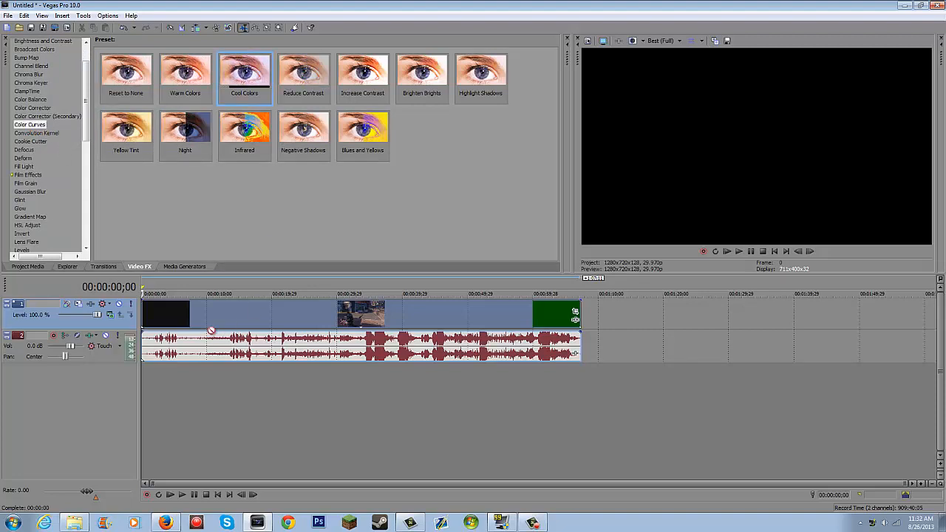
left_click_drag(199, 317, 199, 317)
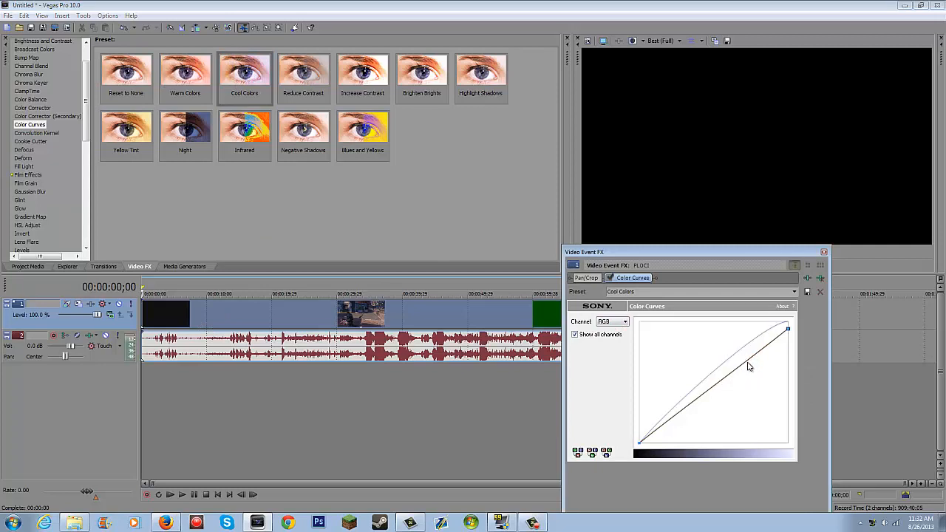
left_click(788, 329)
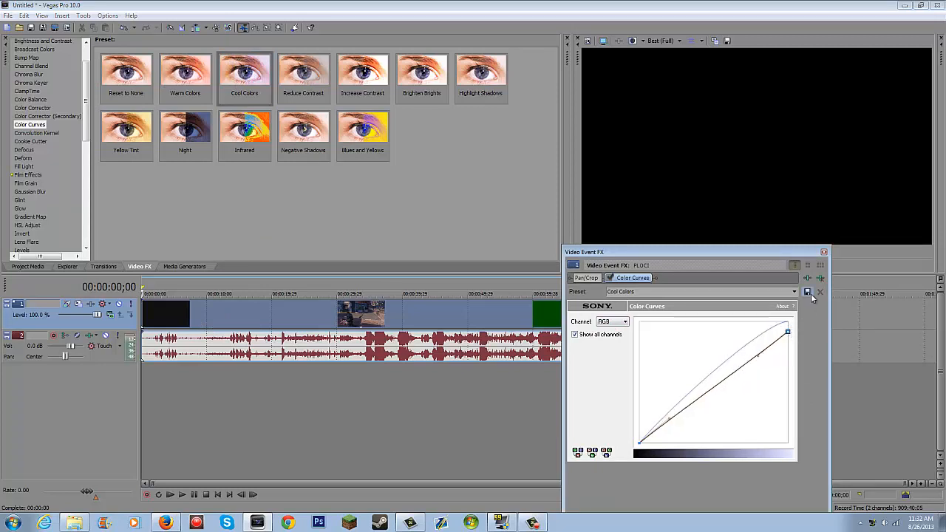
left_click(825, 254)
scroll(62, 170, "down", 5)
scroll(62, 156, "down", 5)
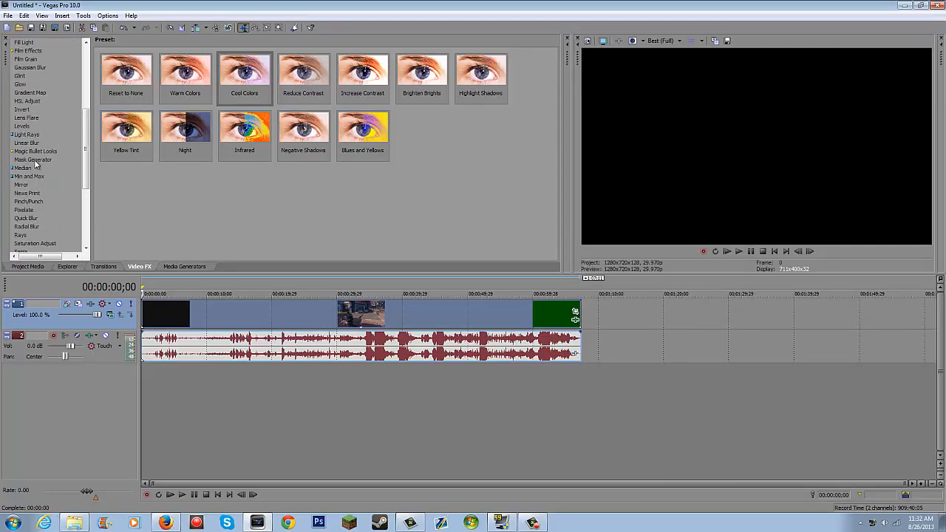
scroll(33, 177, "down", 5)
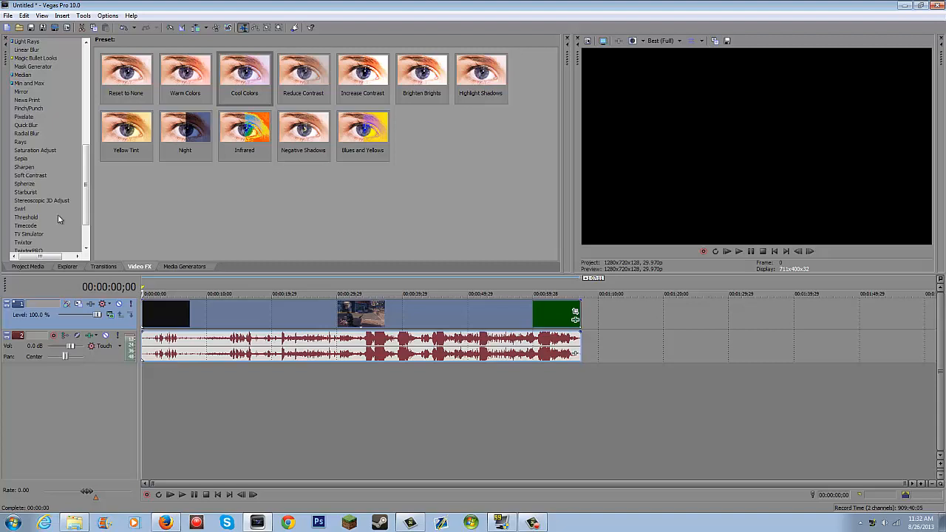
- Add Soft Contrast, raising stretch range, diffusion, low trim and correction hue to 53.42
left_click(30, 175)
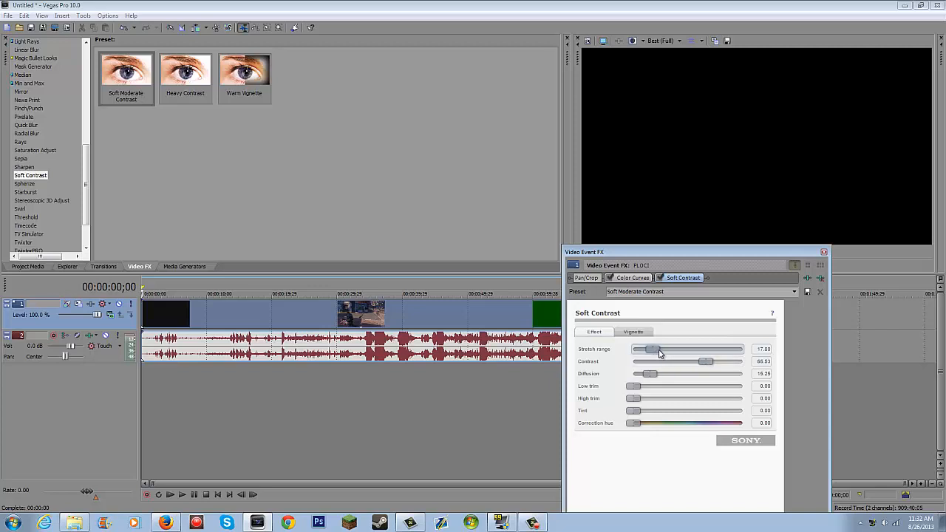
mouse_move(660, 349)
left_mouse_down()
mouse_move(655, 373)
mouse_move(638, 386)
left_mouse_up()
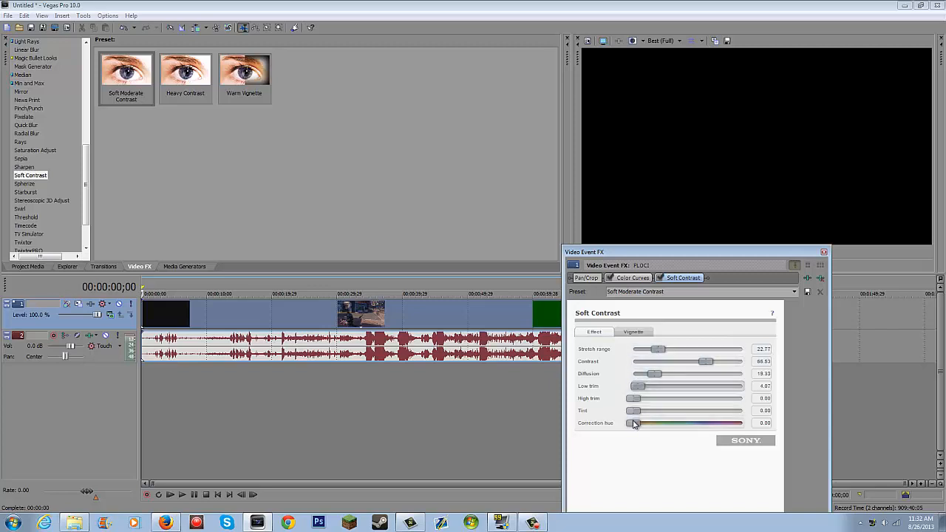
left_click_drag(635, 424, 653, 424)
left_click(824, 253)
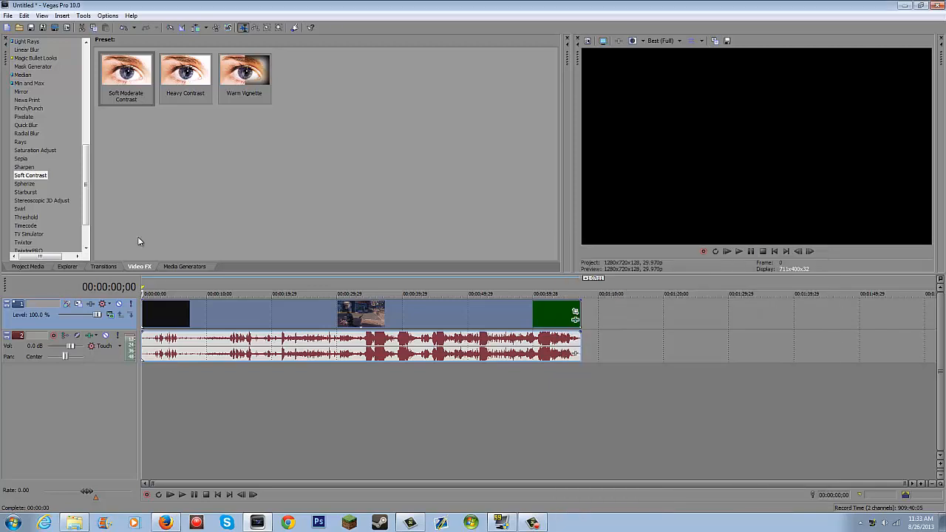
left_click(28, 234)
left_click_drag(126, 74, 166, 314)
left_click(627, 322)
left_click_drag(705, 400, 671, 400)
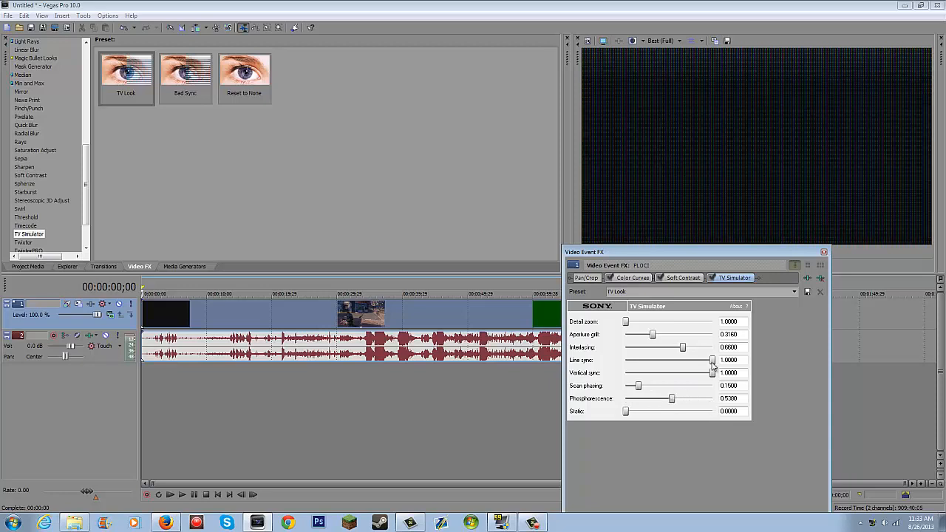
left_click_drag(712, 360, 712, 360)
left_click(825, 252)
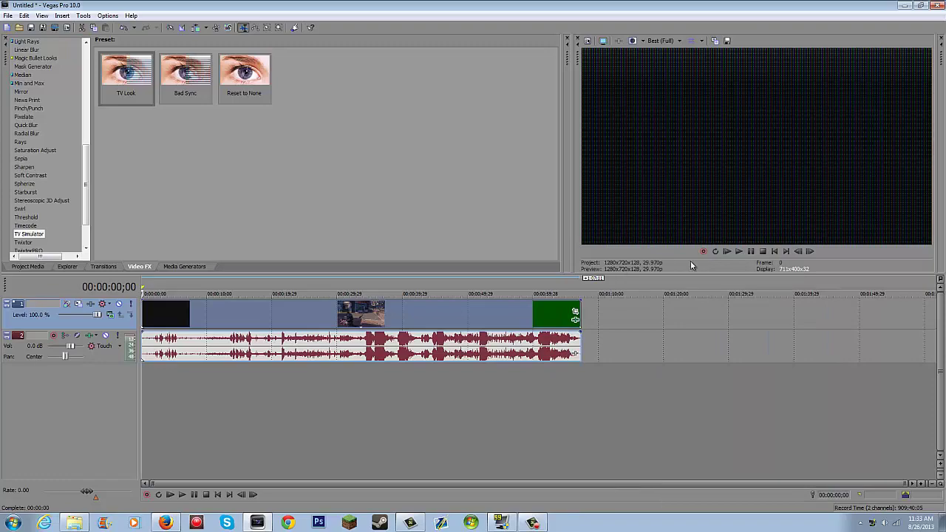
left_click(740, 251)
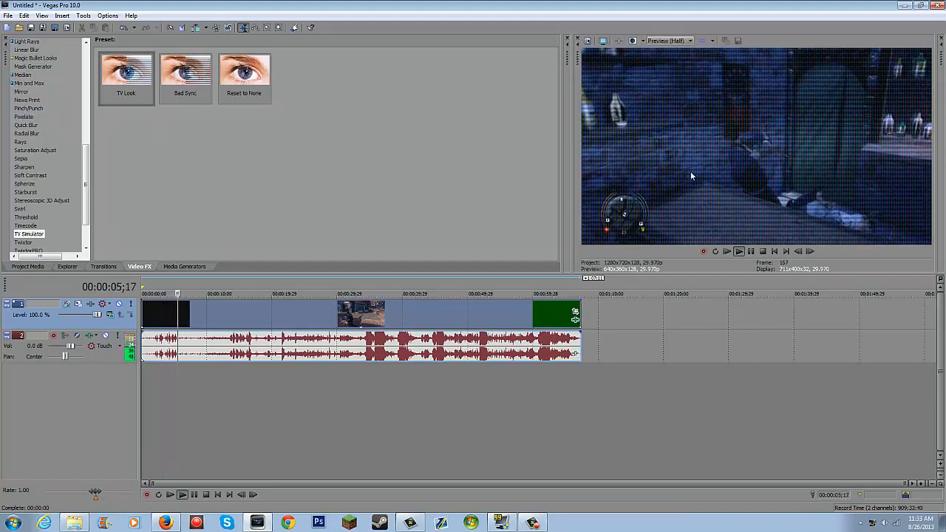
left_click(751, 252)
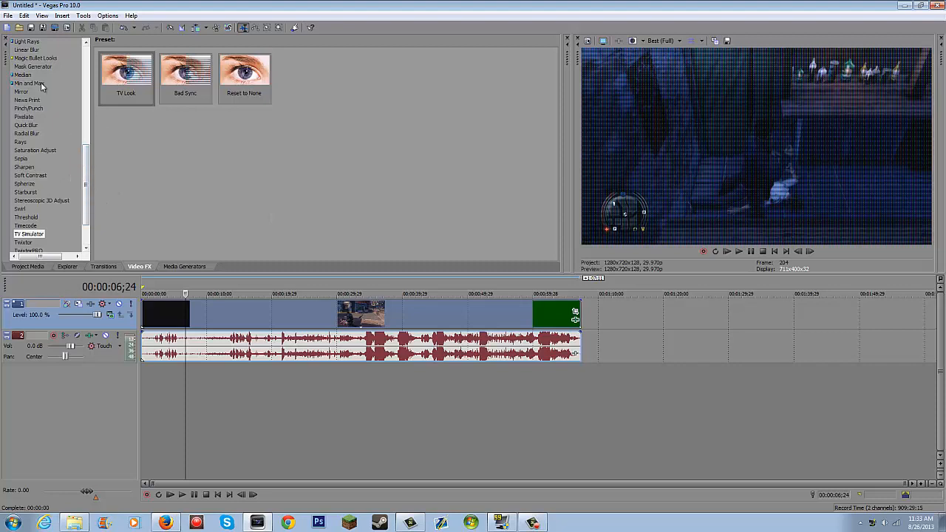
left_click(33, 58)
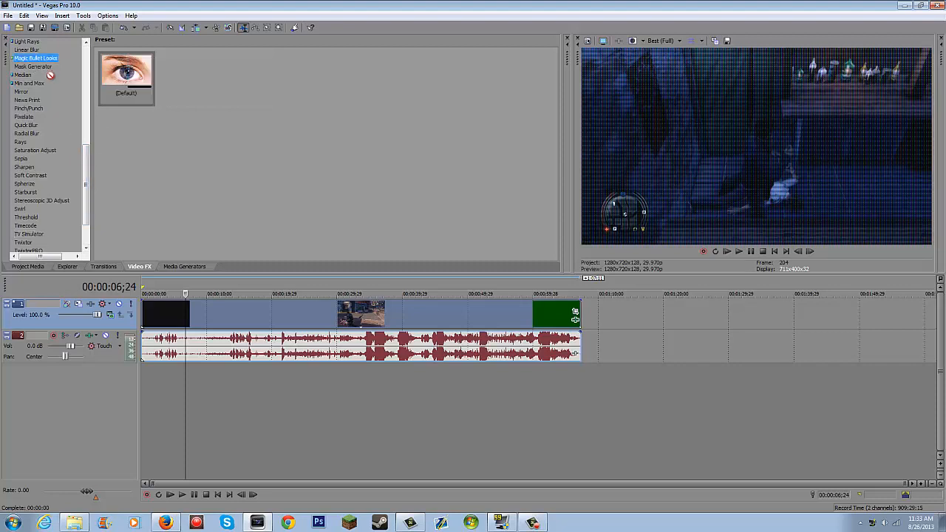
right_click(614, 523)
left_click(657, 484)
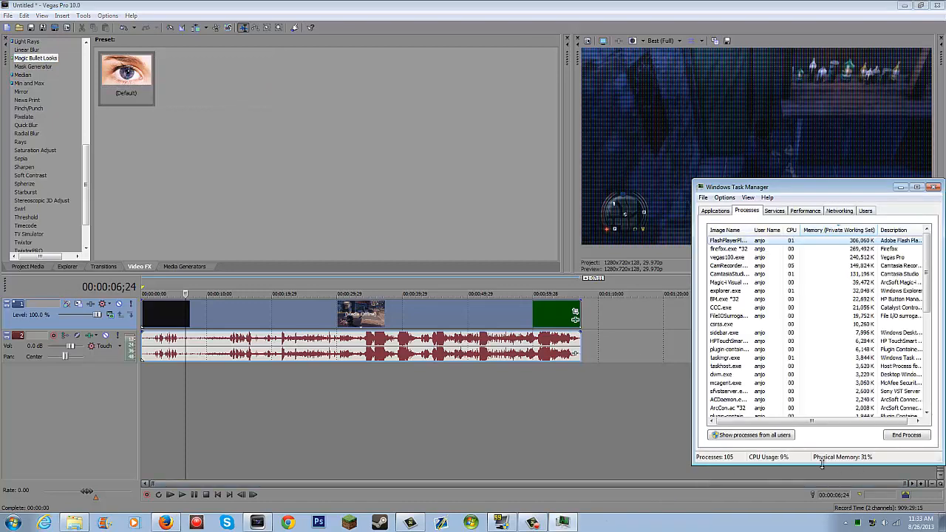
left_click(936, 187)
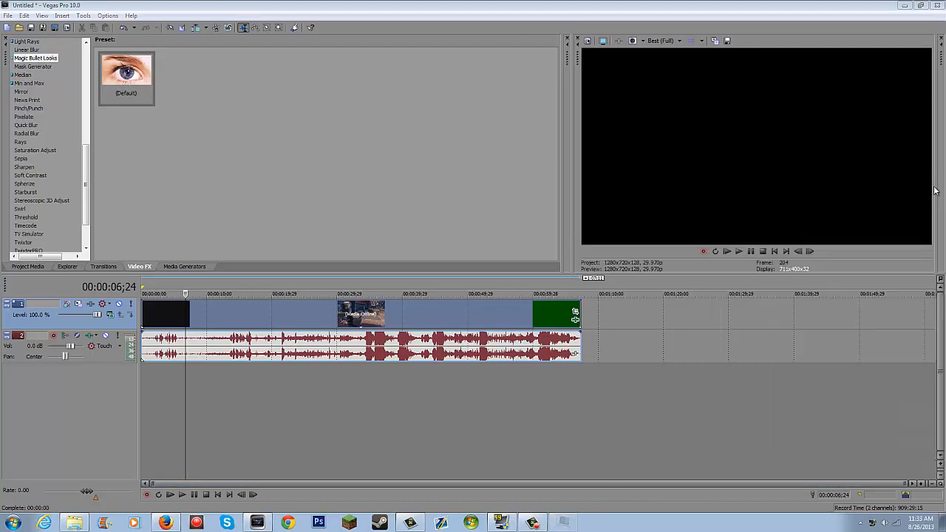
- Drop Magic Bullet Looks onto the clip and choose the Blue Chrome look in its editor
left_click_drag(35, 58, 274, 287)
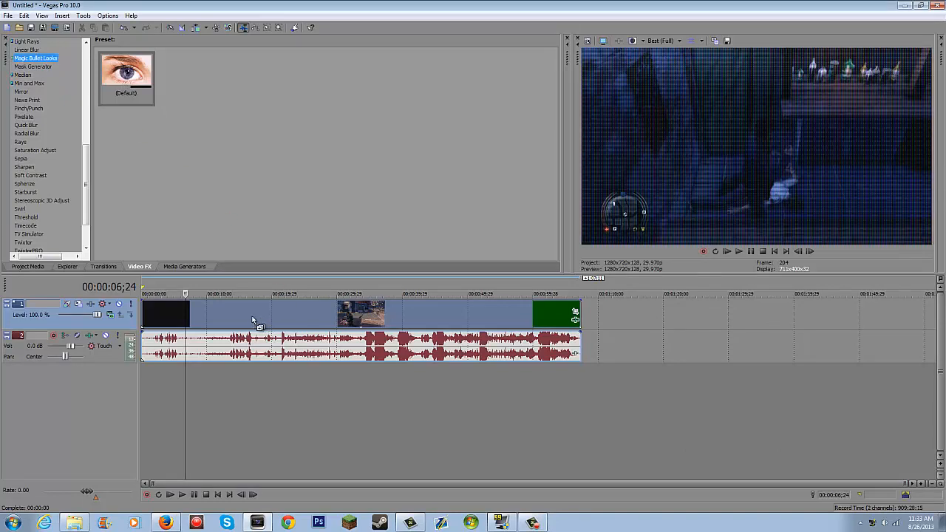
left_click_drag(246, 315, 244, 315)
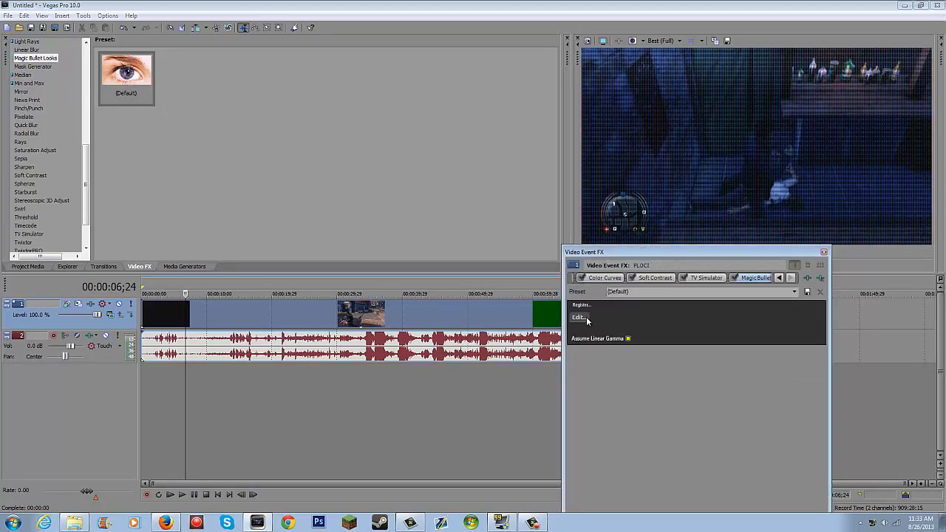
left_click(581, 317)
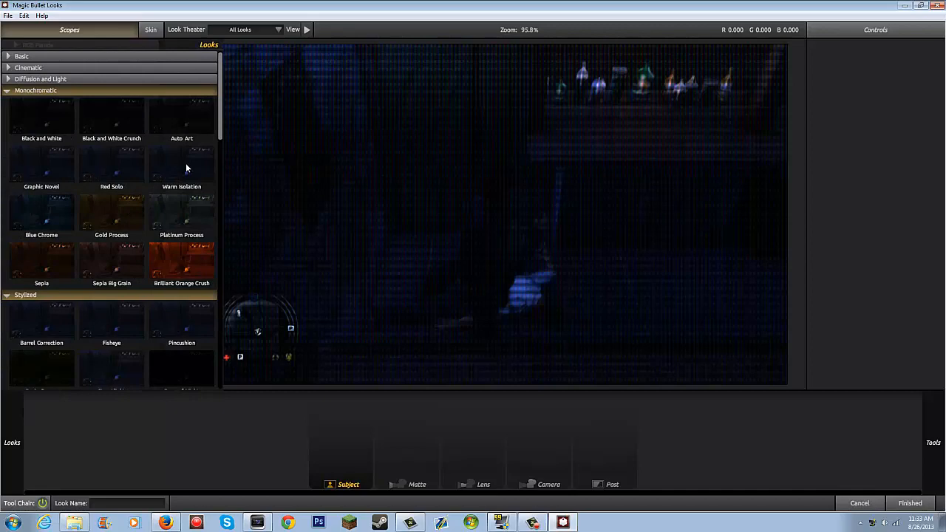
left_click(42, 215)
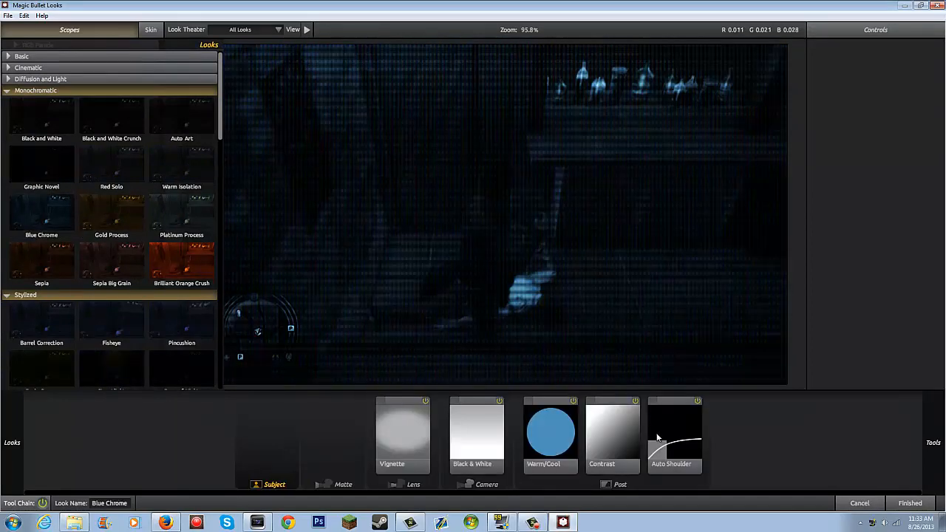
- Finish the Blue Chrome look, then play and pause the clip in Vegas to review it
left_click(910, 503)
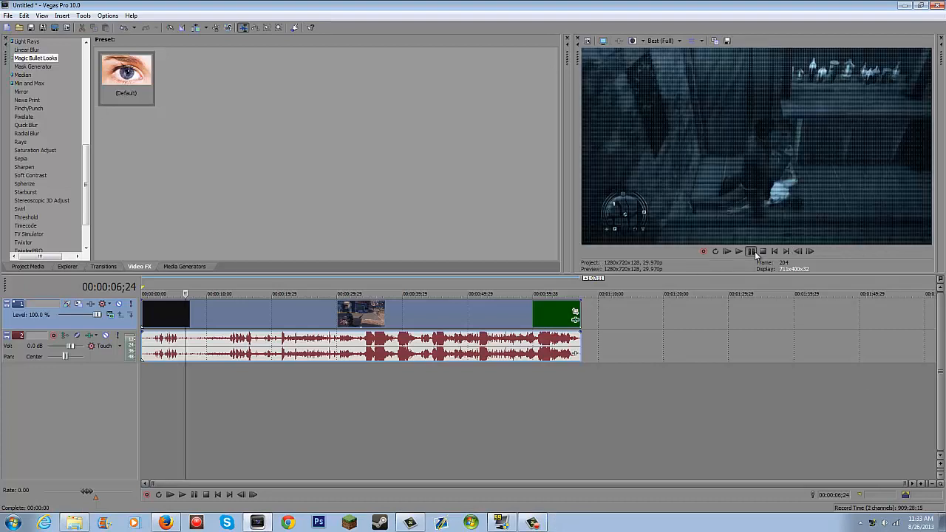
left_click(755, 251)
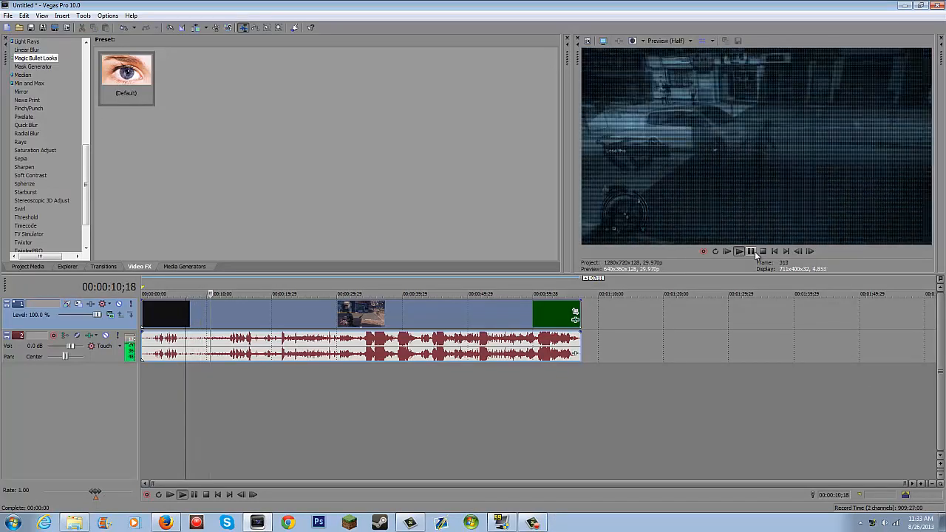
left_click(751, 252)
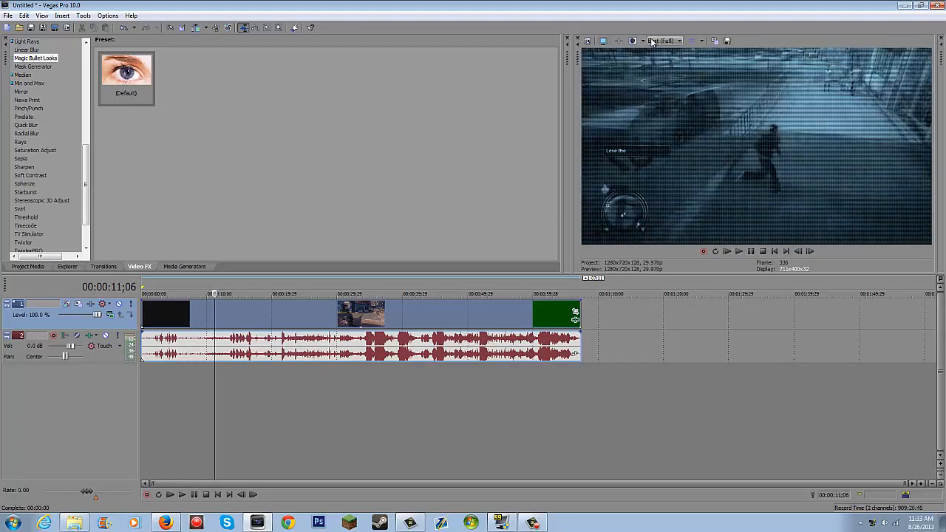
- Set the preview quality to Draft (Quarter) and confirm the choice in the dropdown
left_click(653, 42)
mouse_move(668, 53)
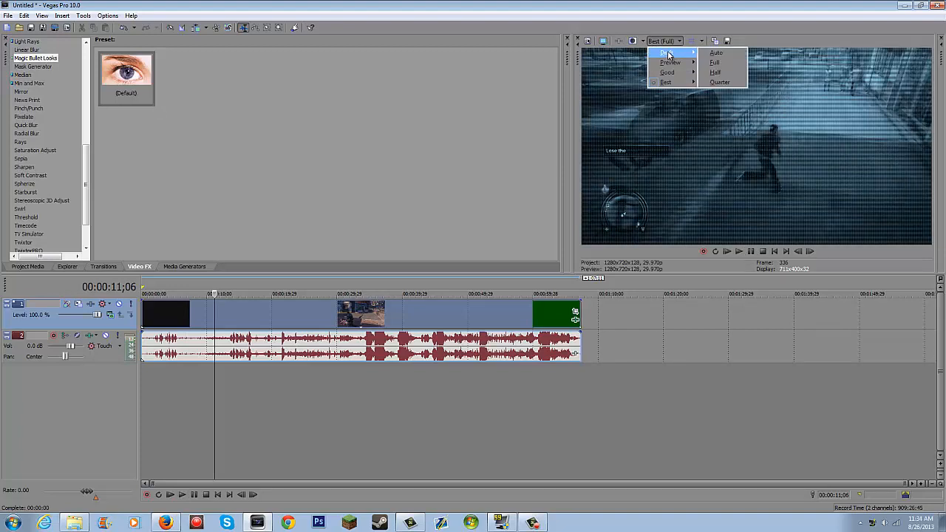
left_click(720, 82)
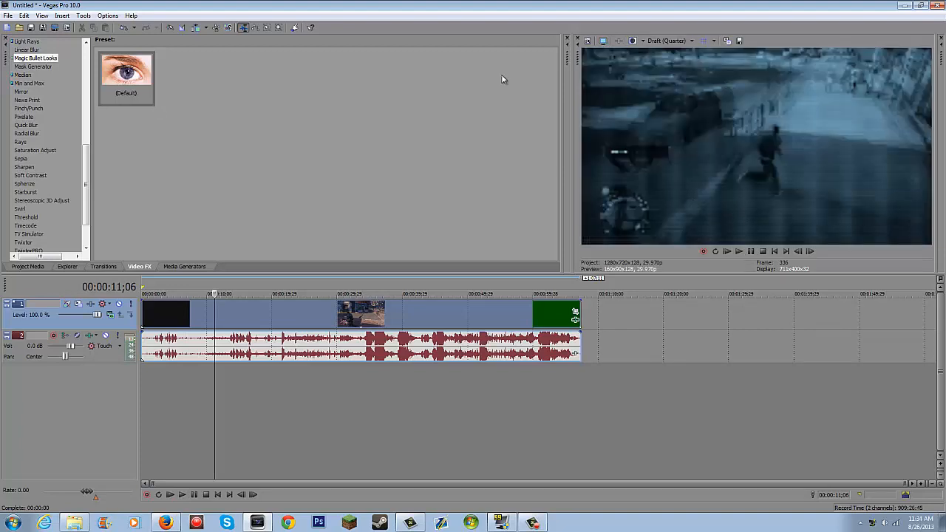
left_click(664, 42)
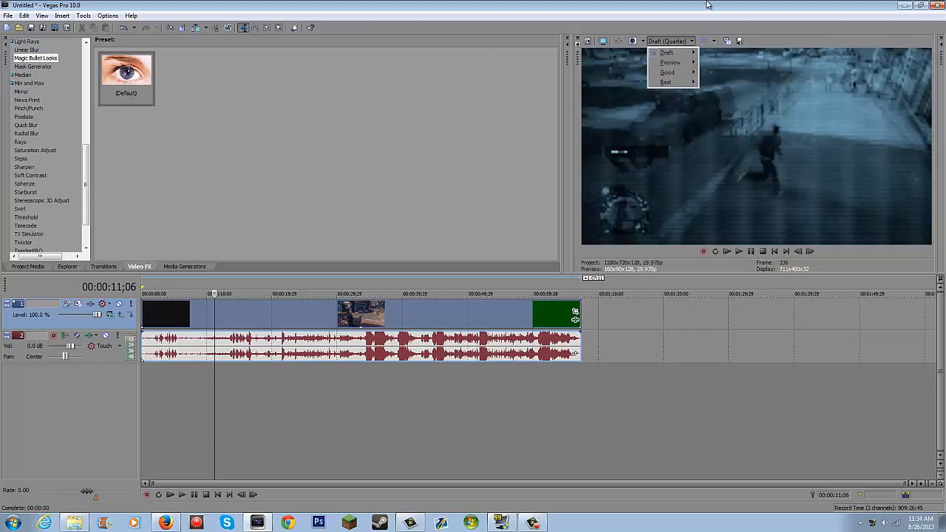
left_click(682, 38)
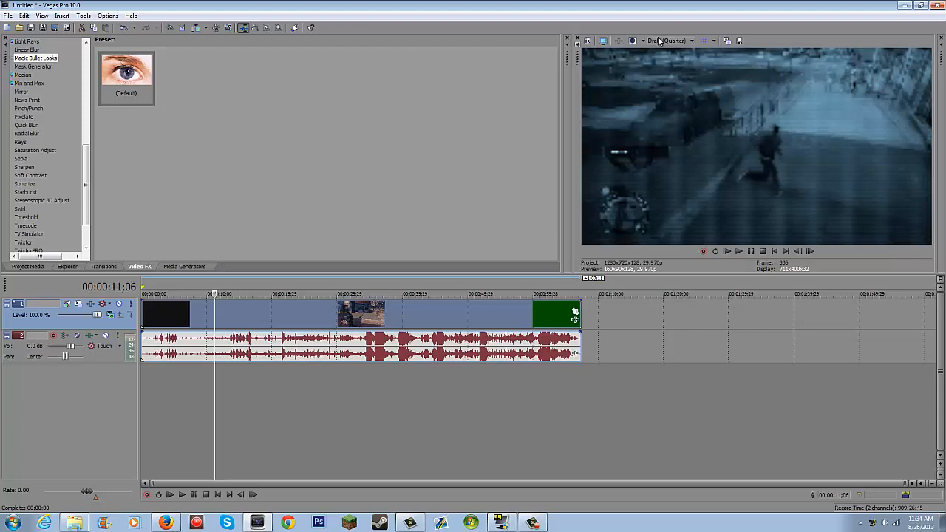
- Play the clip at Draft quality, then switch the preview to Best (Full)
left_click(655, 41)
left_click(750, 252)
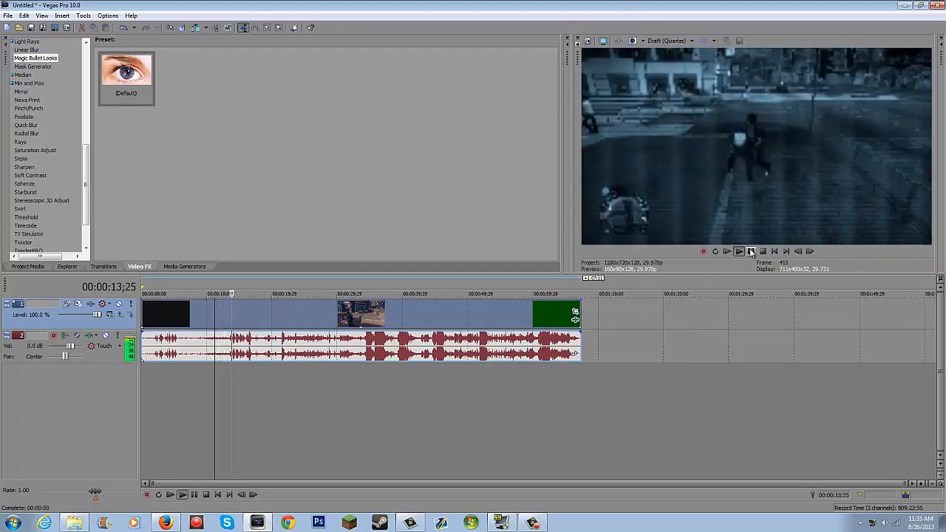
left_click(751, 252)
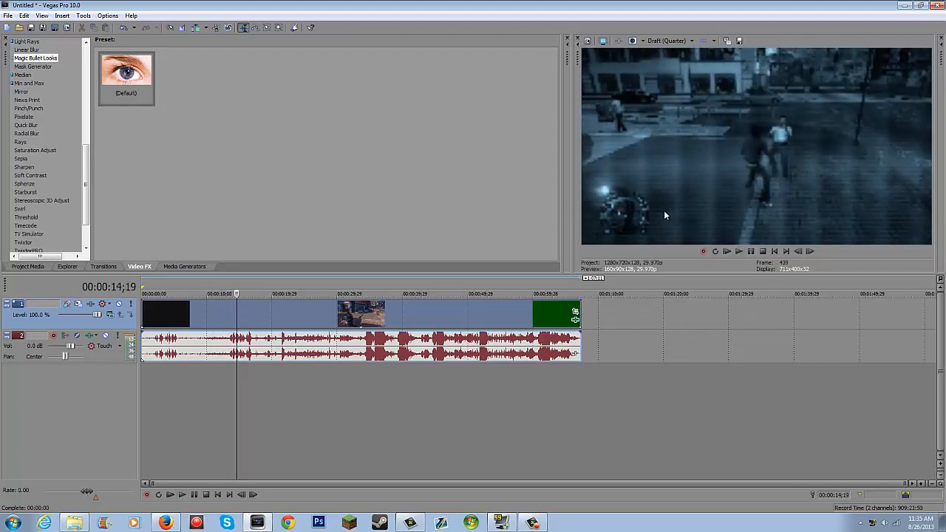
left_click(675, 42)
mouse_move(667, 82)
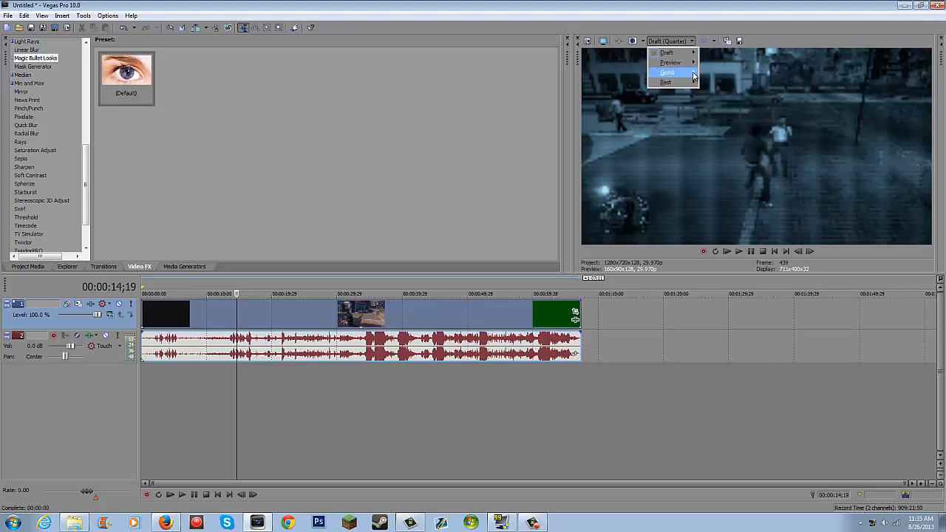
left_click(725, 92)
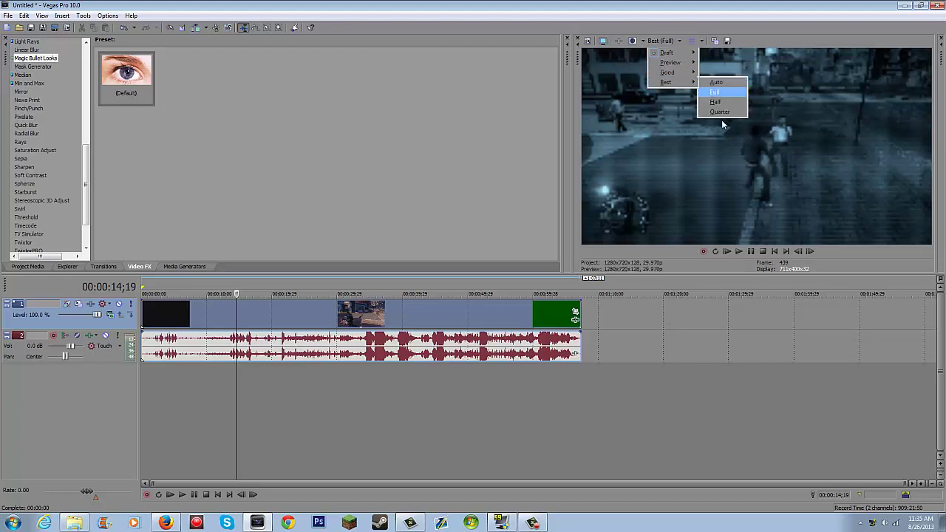
- Play the clip at full quality, then set the preview back to Draft (Quarter)
left_click(739, 251)
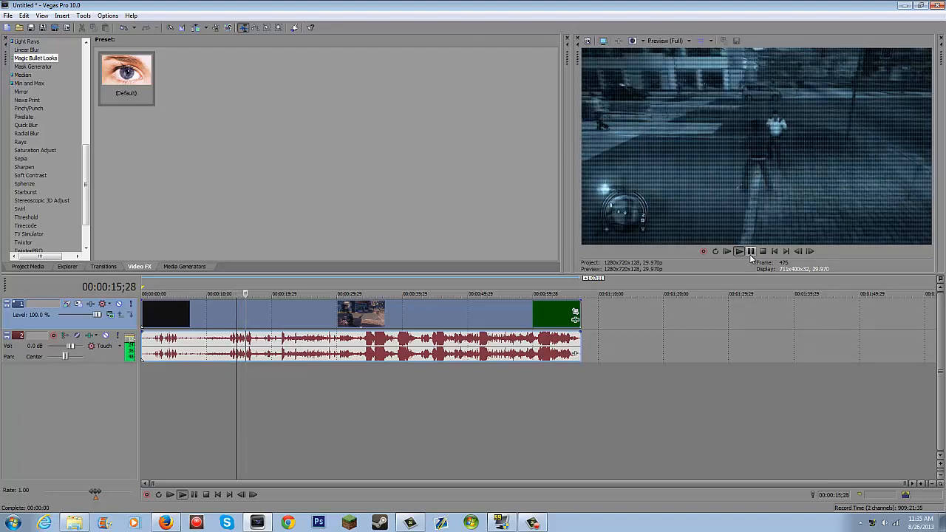
left_click(750, 252)
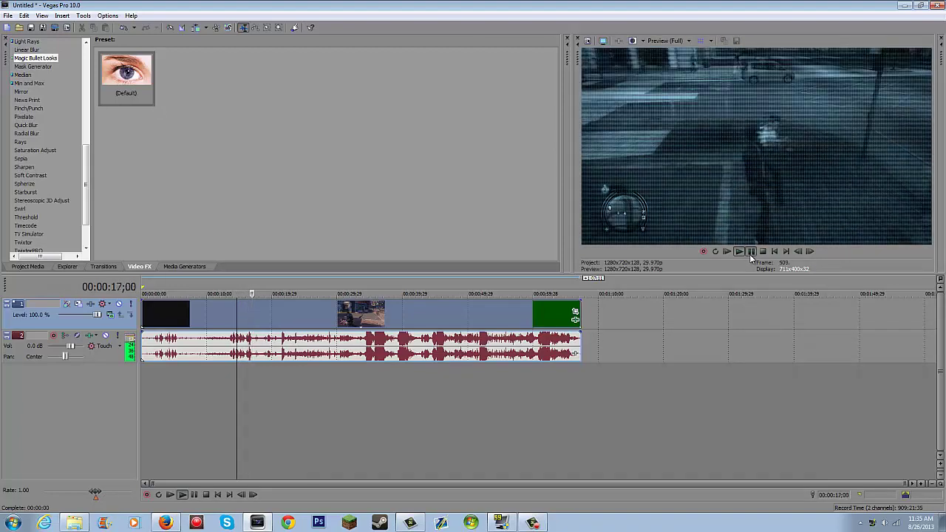
left_click(657, 42)
mouse_move(668, 52)
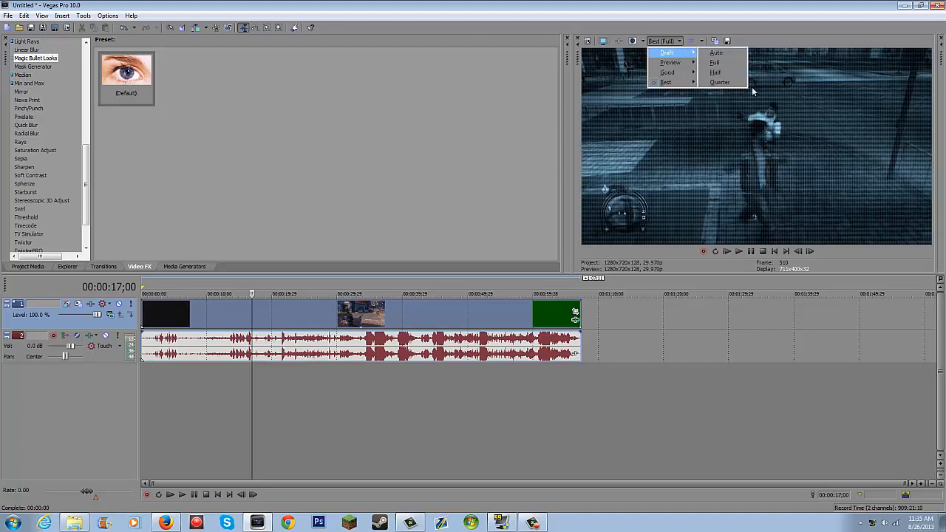
left_click(719, 82)
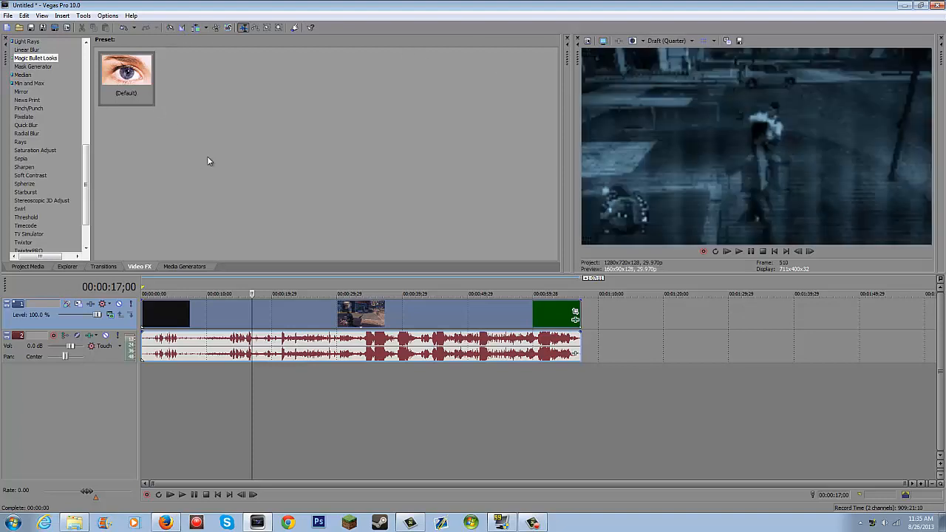
- In Preferences > Video, set the Dynamic RAM Preview maximum to 124 MB
left_click(108, 15)
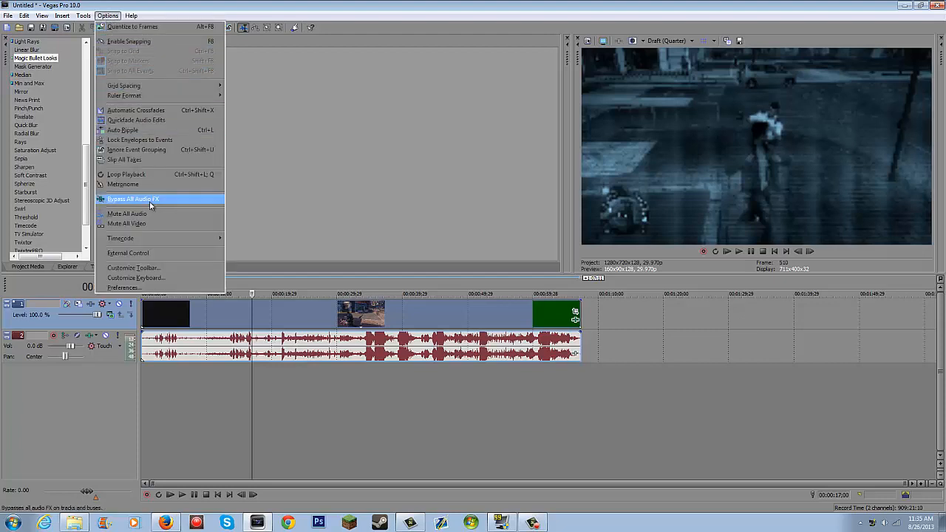
left_click(135, 288)
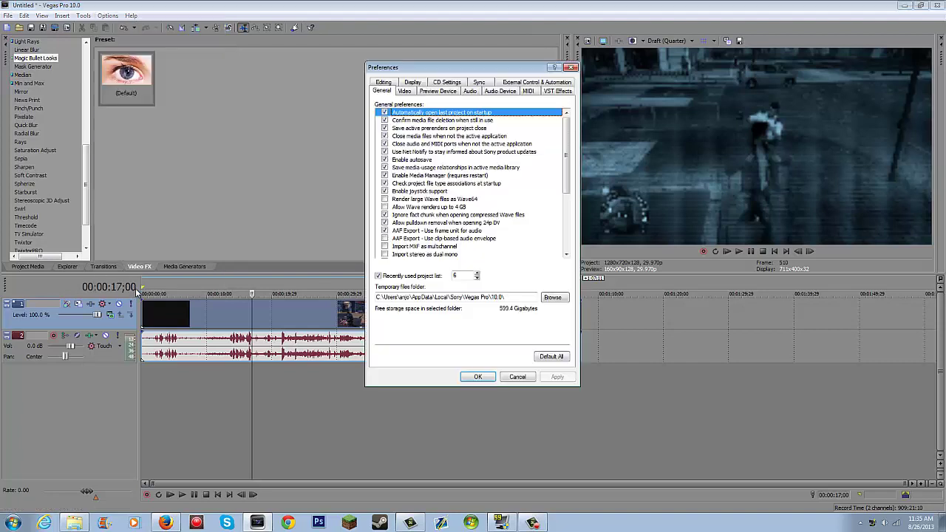
left_click(406, 91)
left_click(482, 105)
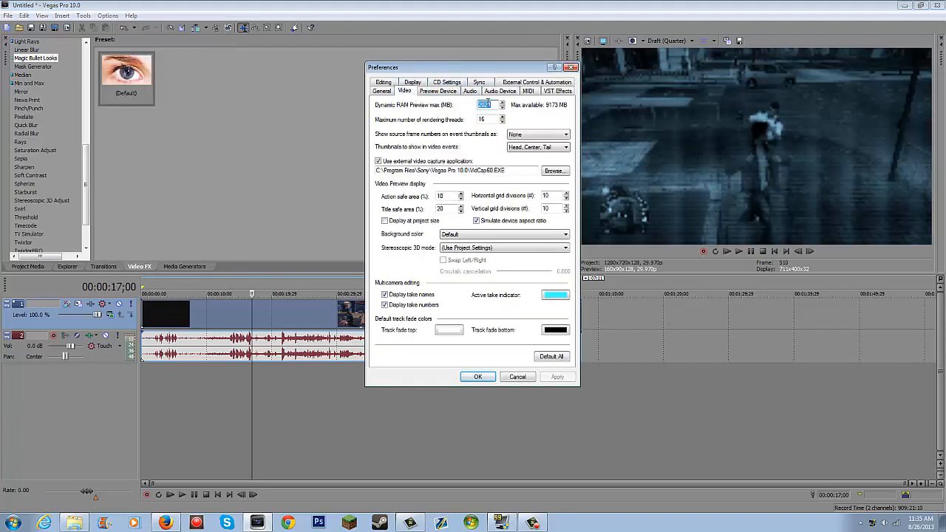
left_click(494, 105)
type("4")
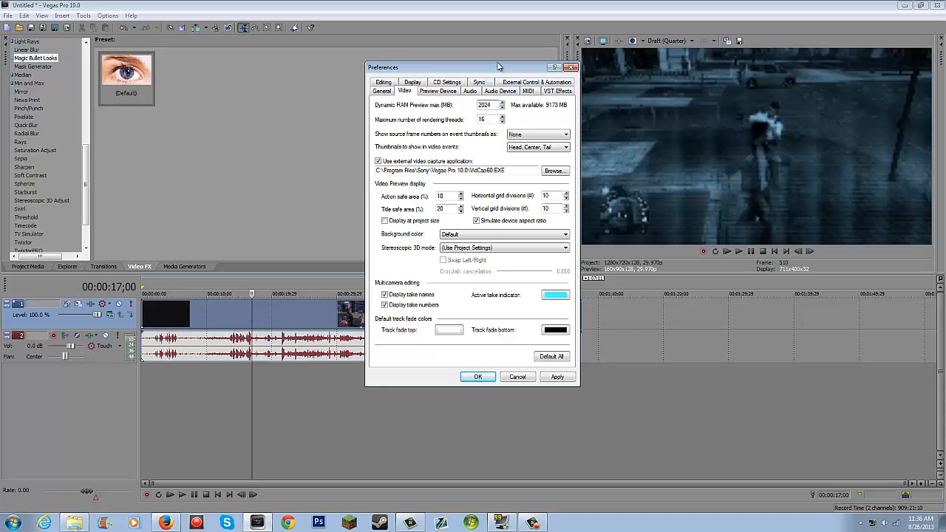
left_click_drag(496, 68, 847, 58)
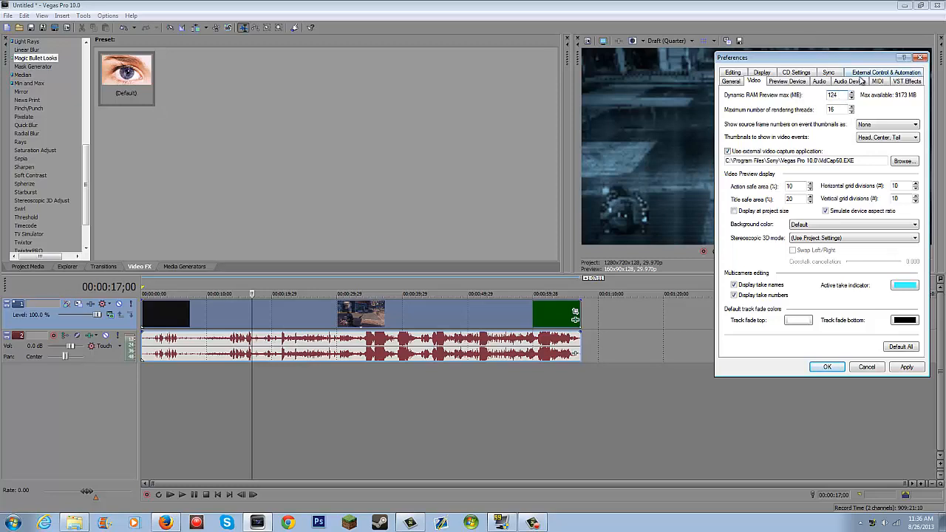
- Apply the memory preference and close the Video Event FX window back to the timeline
left_click(907, 367)
left_click(828, 366)
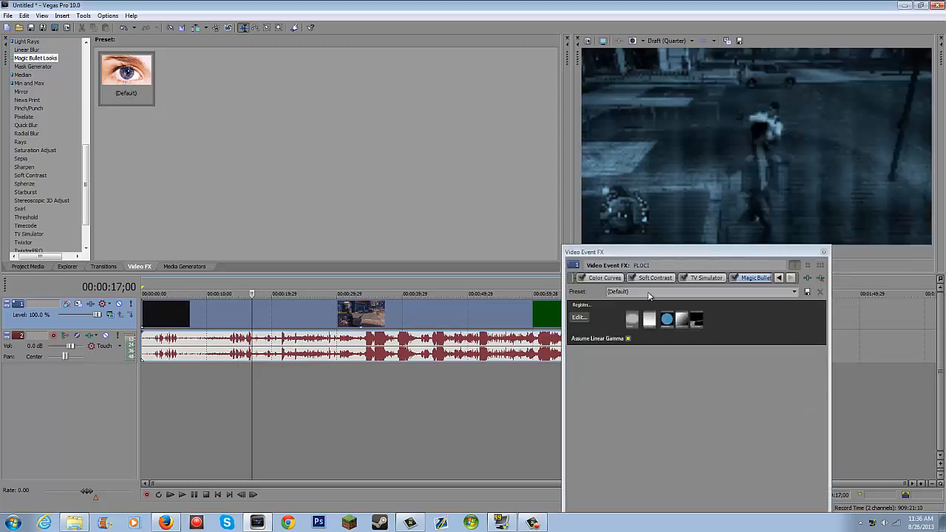
left_click(826, 256)
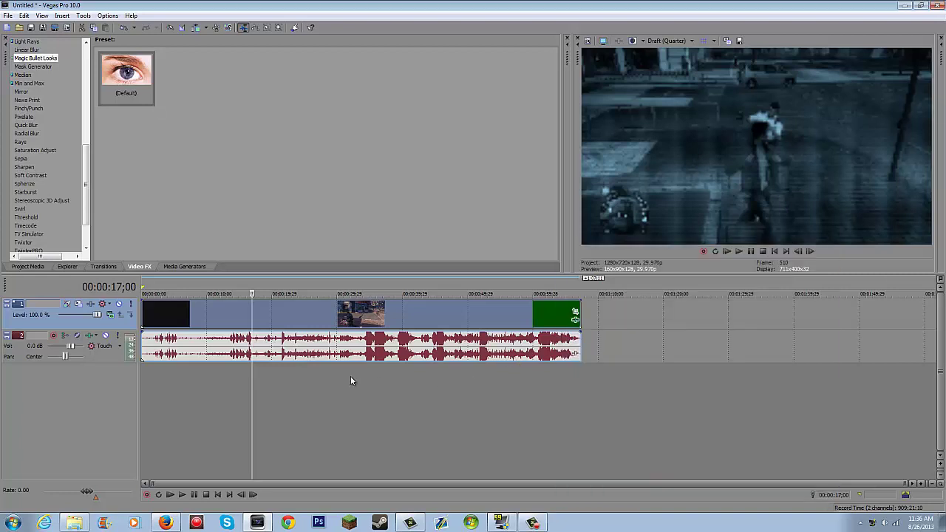
left_click(282, 385)
- Select the whole project as the loop region, undoing an accidental clip move
key("ctrl+a")
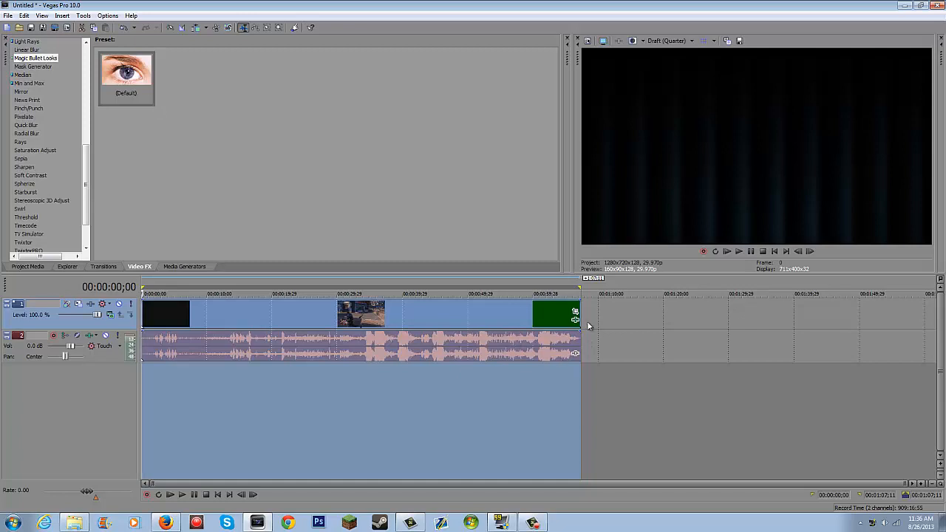
left_click_drag(581, 287, 435, 289)
left_click(390, 289)
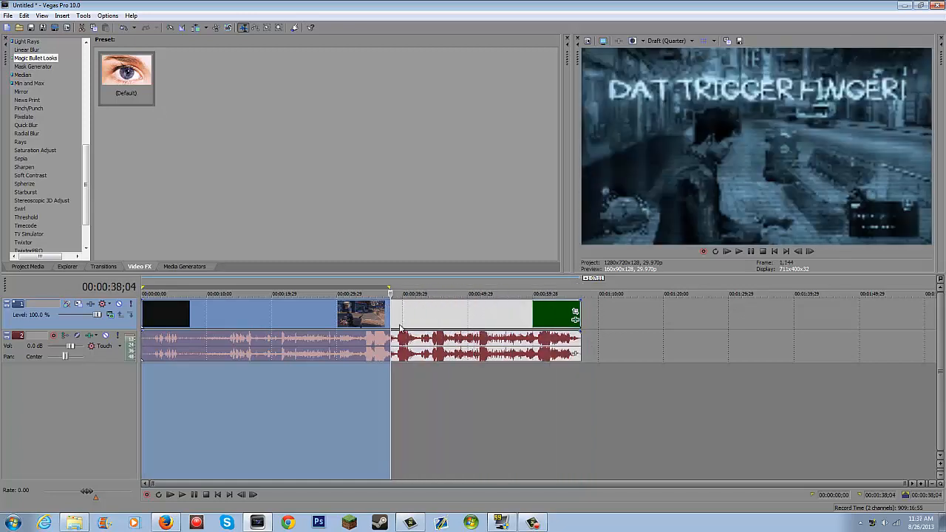
left_click_drag(411, 323, 511, 323)
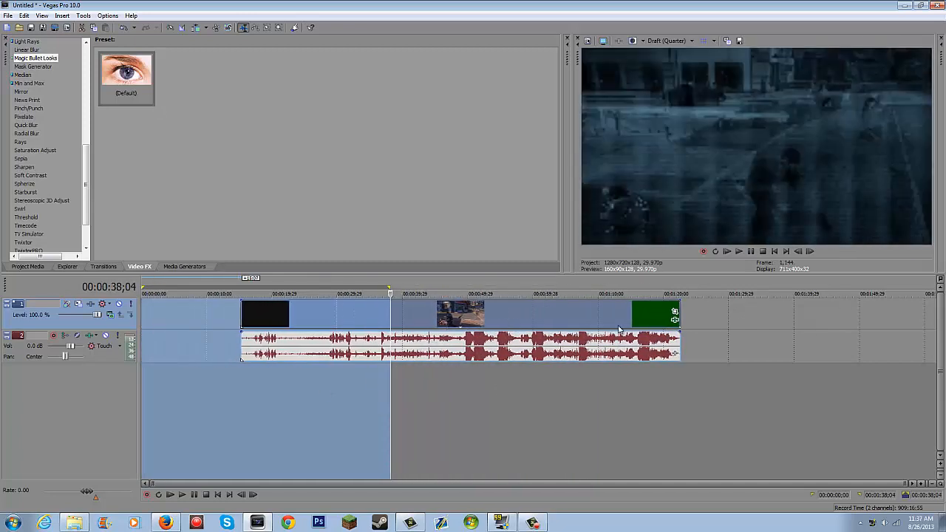
key("ctrl+z")
key("ctrl+a")
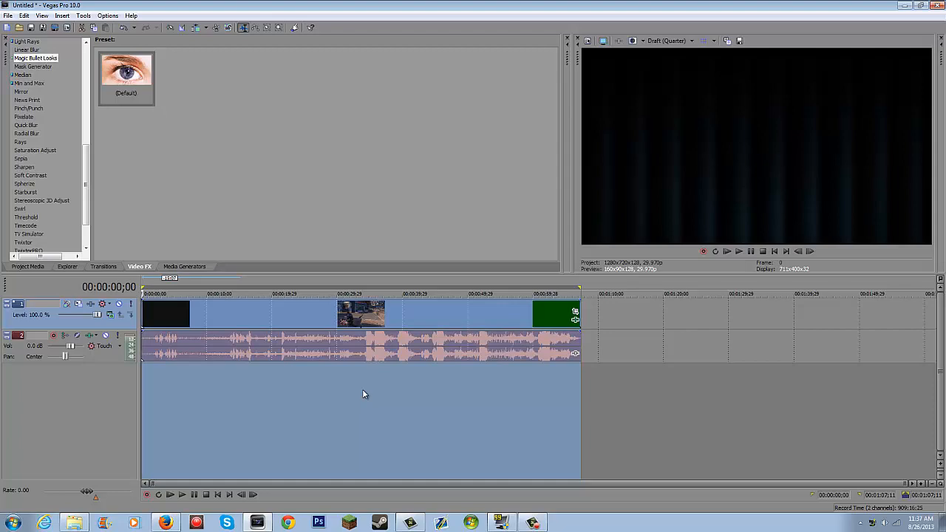
- Play the project's opening seconds, stop at the beginning and reselect the full length
key("space")
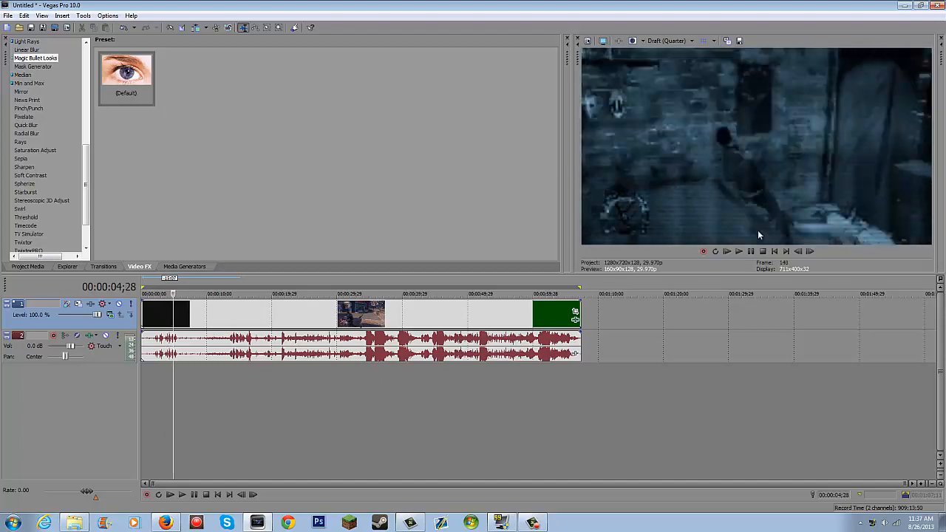
left_click(752, 251)
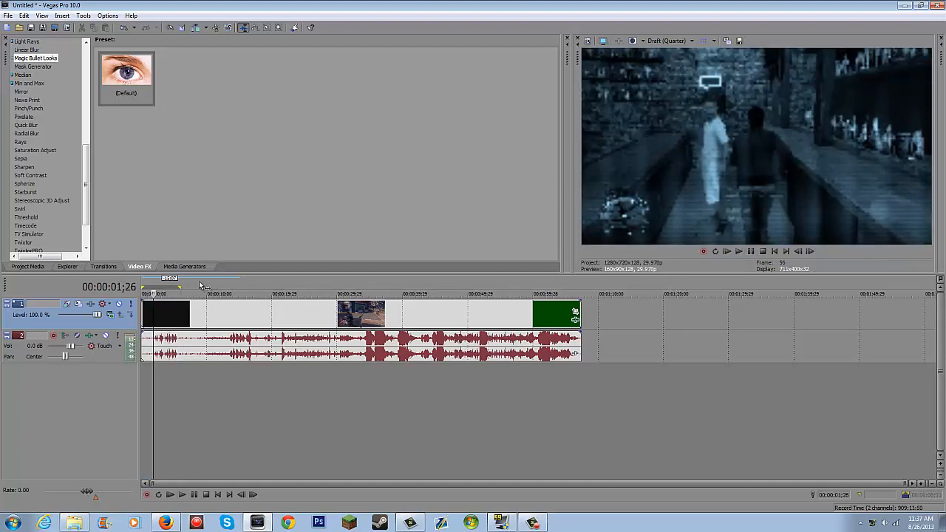
key("ctrl+a")
- Mark the whole project as the time selection, play it, pre-render the opening from the start, then stop
double_click(225, 370)
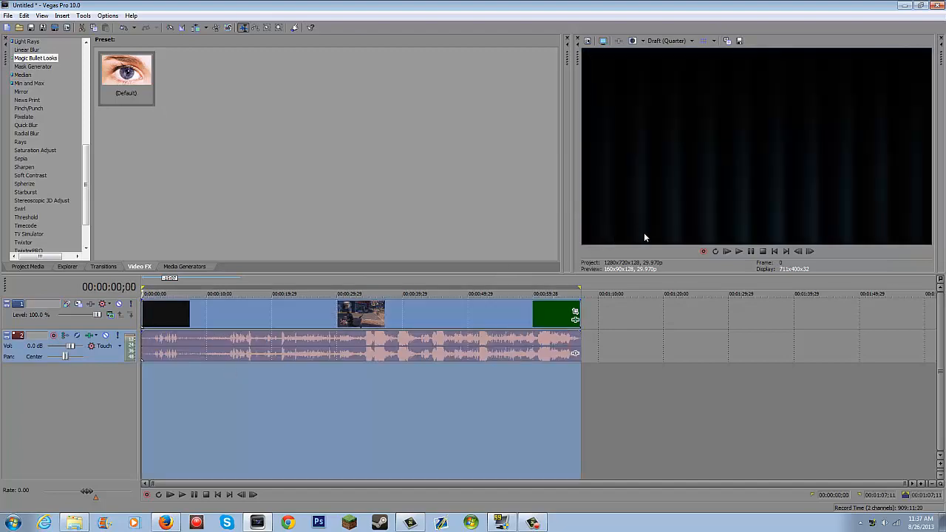
key("space")
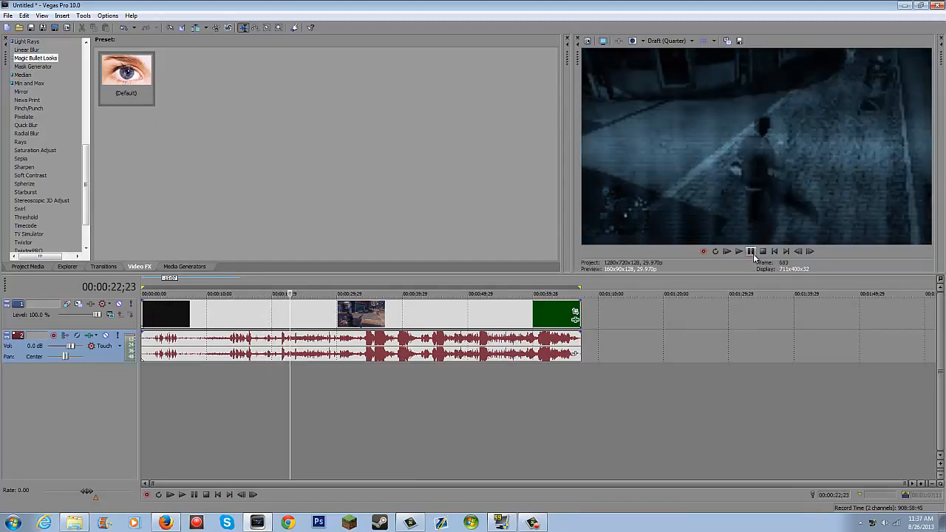
key("shift+Home")
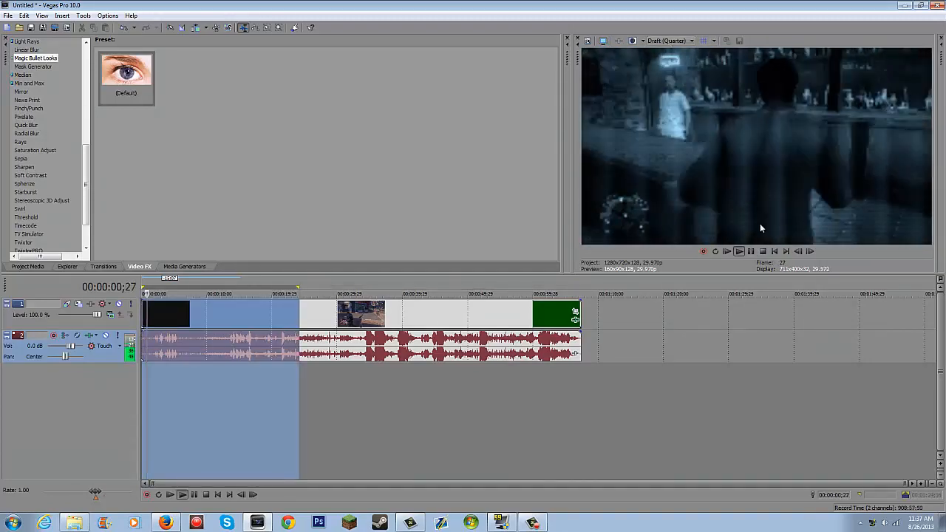
key("Escape")
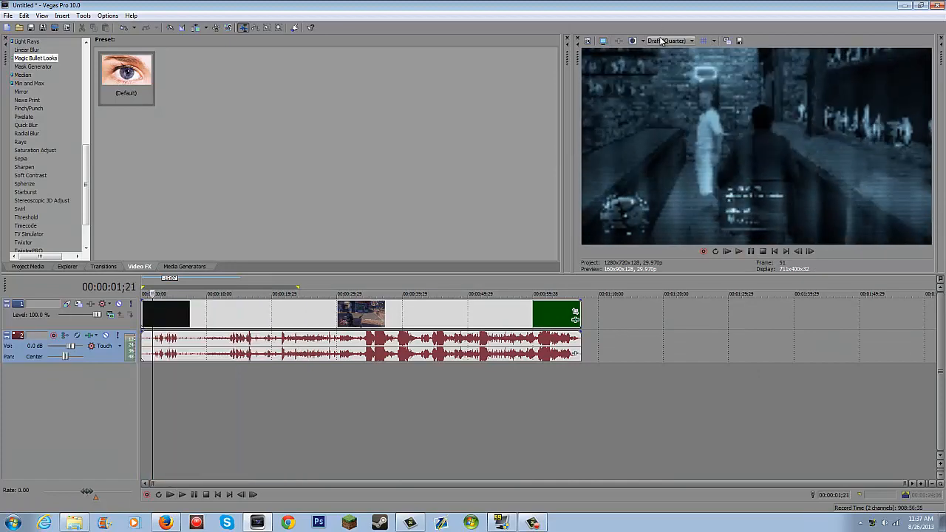
- Switch the video preview quality to Best (Full)
left_click(669, 41)
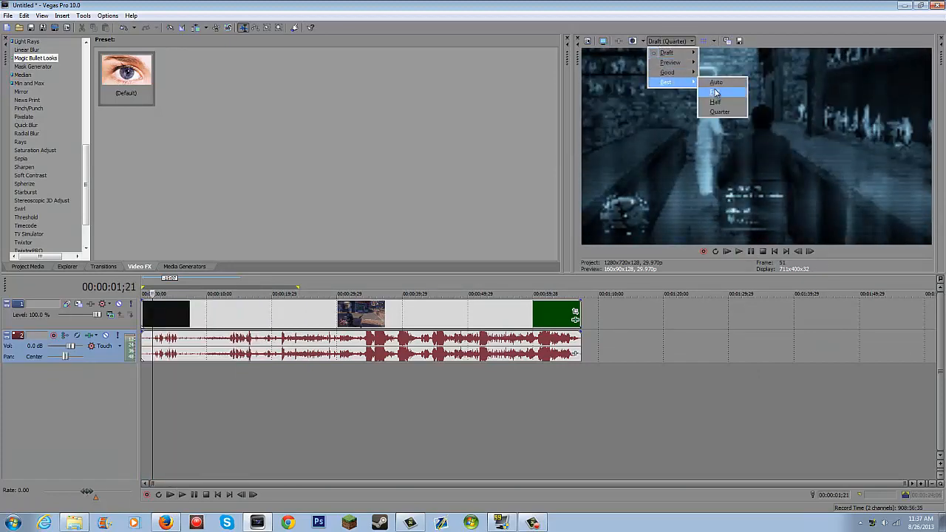
left_click(724, 96)
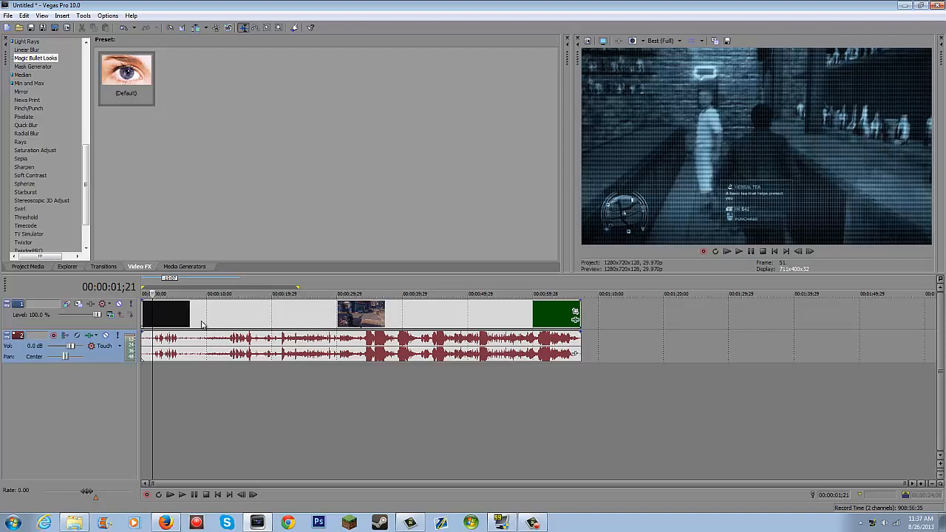
- Review the Video preferences' RAM preview memory setting and close Preferences unchanged
left_click(108, 15)
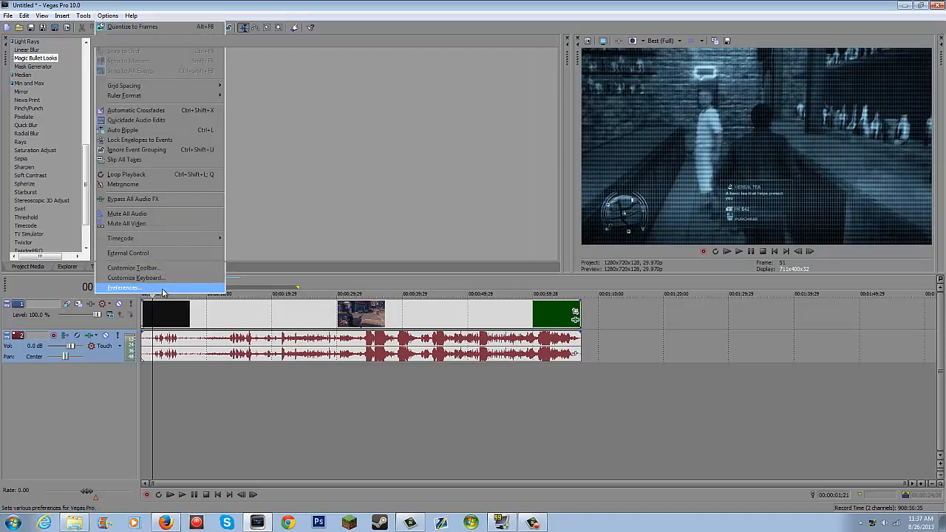
left_click(133, 287)
left_click(404, 91)
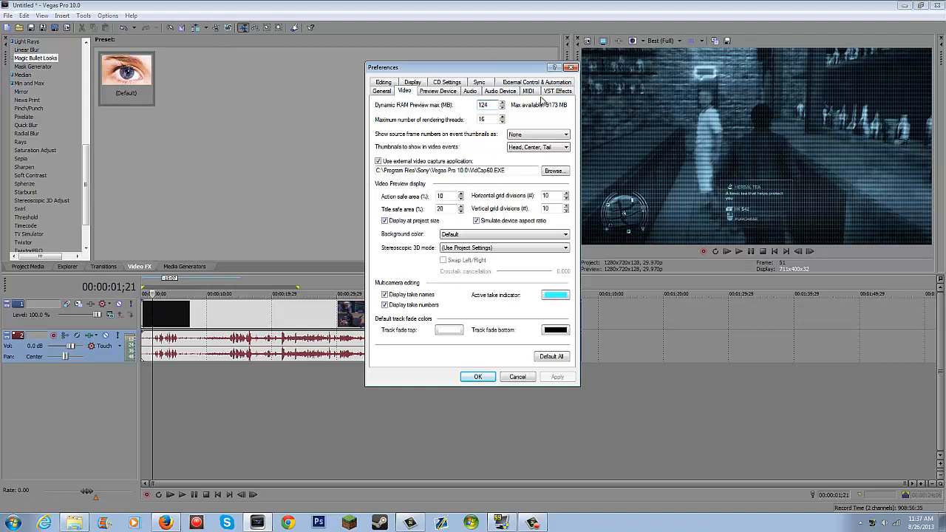
left_click(574, 68)
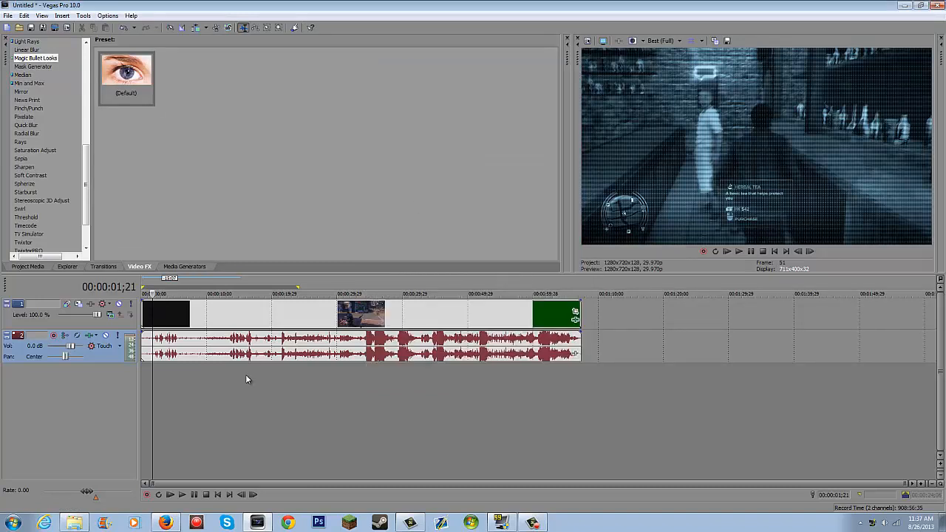
- Select all clips in the project and clear the selection again, three times over
key("ctrl+a")
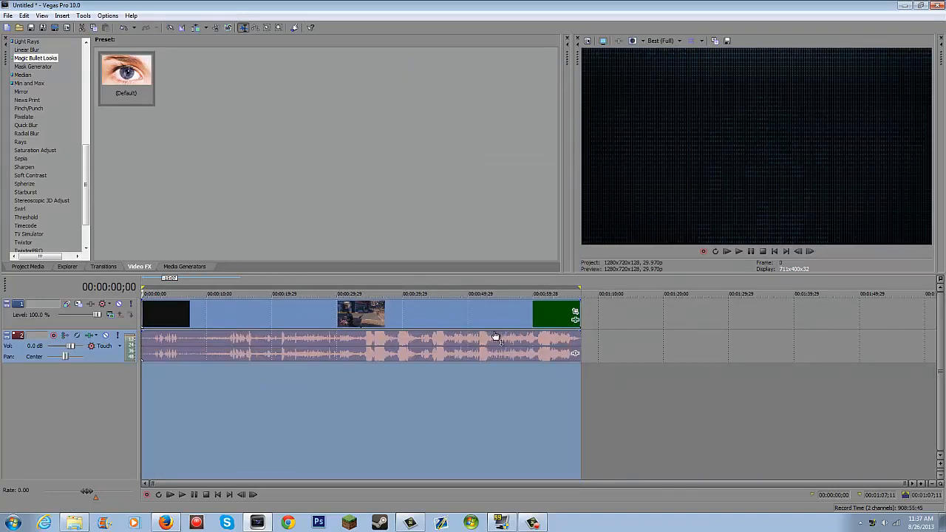
left_click(406, 394)
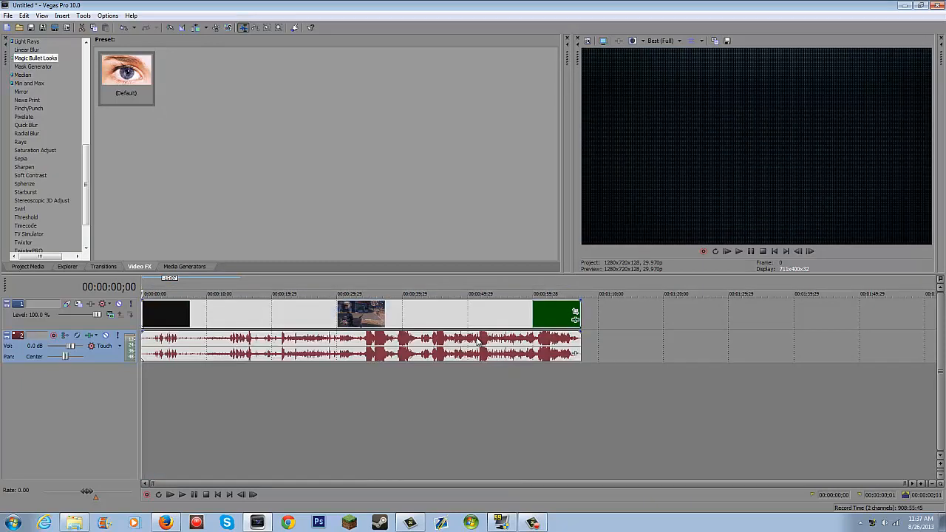
key("ctrl+a")
left_click(406, 394)
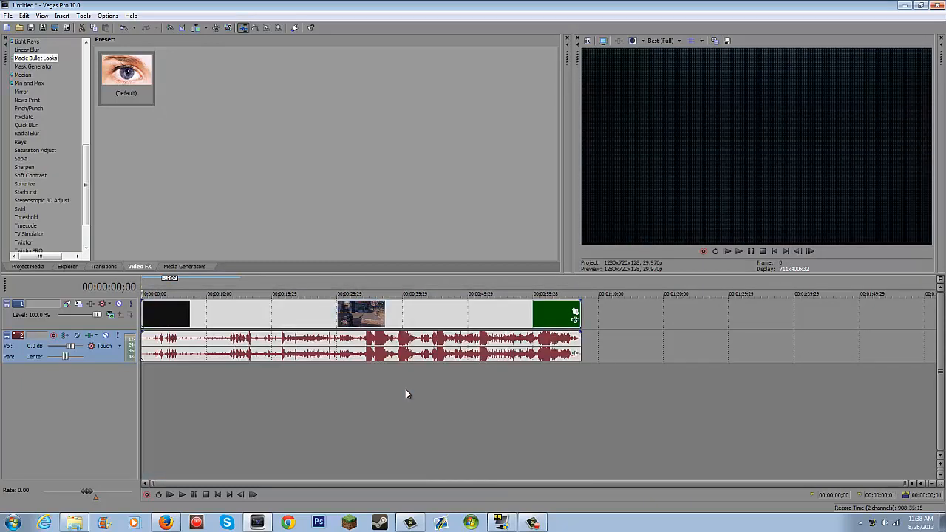
key("ctrl+a")
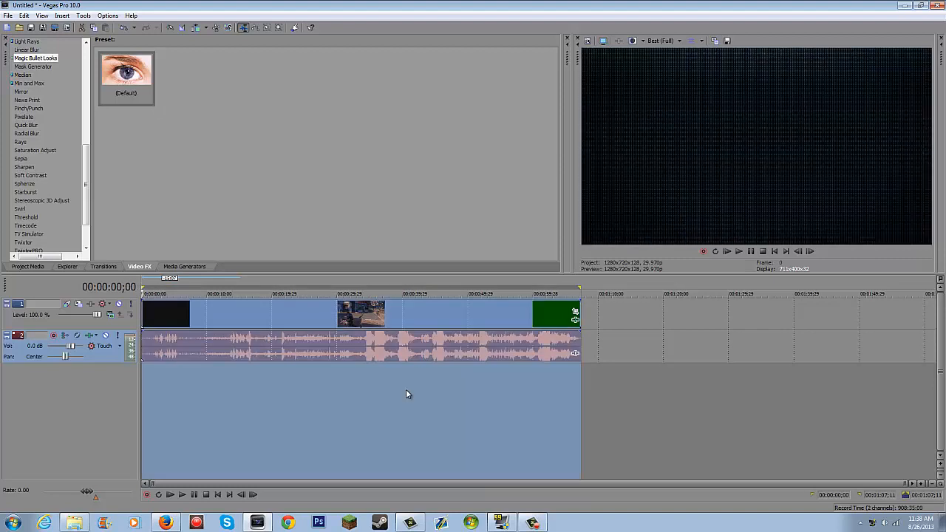
left_click(405, 395)
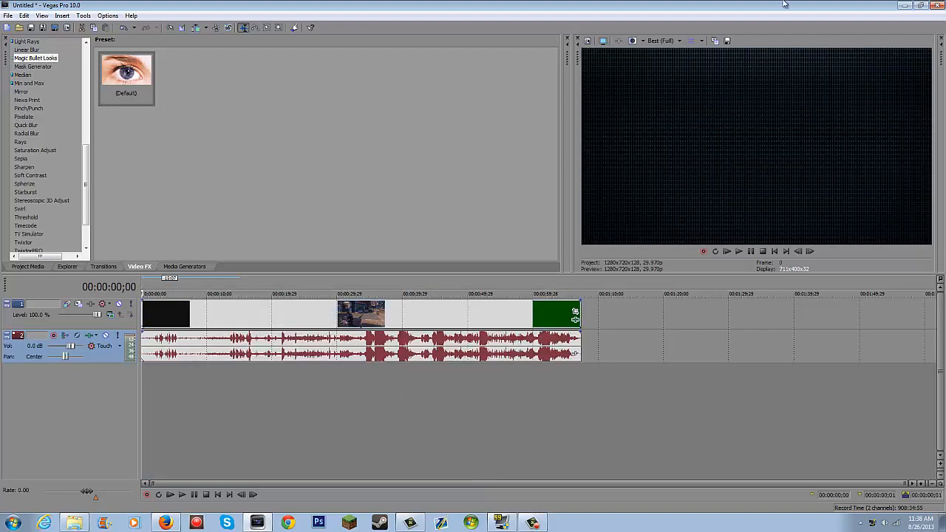
- Switch the video preview quality to Good (Half)
left_click(668, 41)
mouse_move(668, 73)
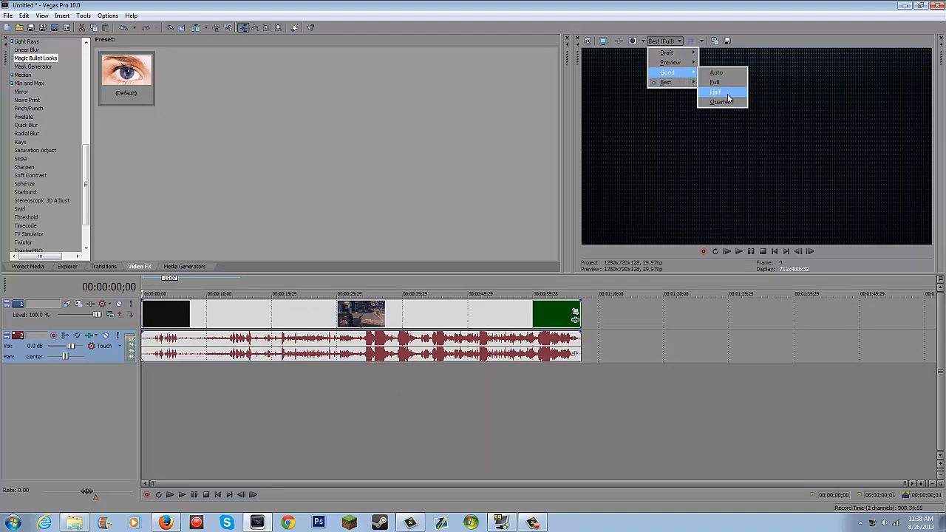
left_click(726, 97)
- Mark the whole project length, play briefly, return to the start and re-select the full range
double_click(302, 390)
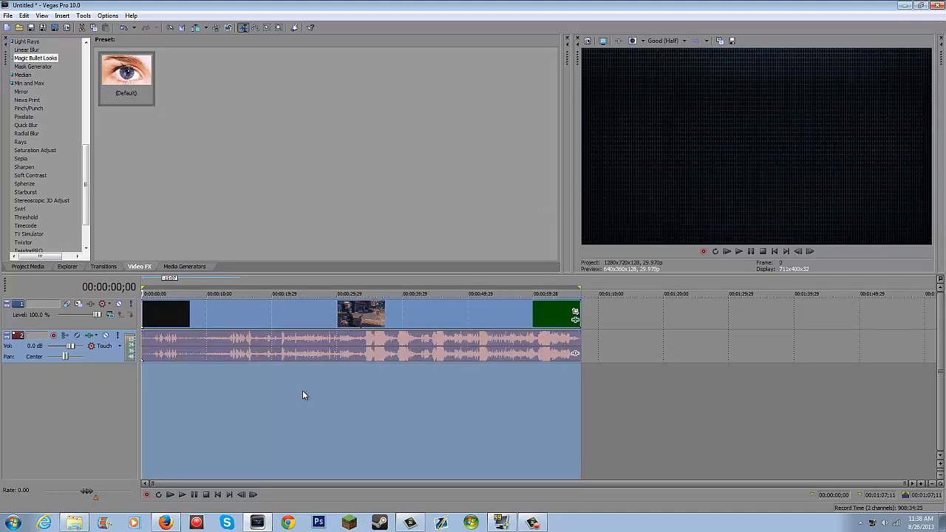
key("space")
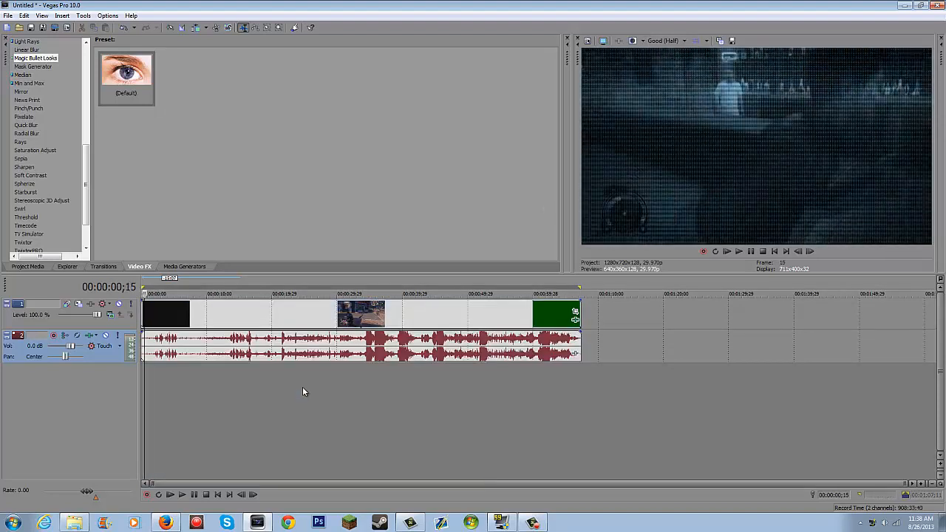
key("ctrl+Home")
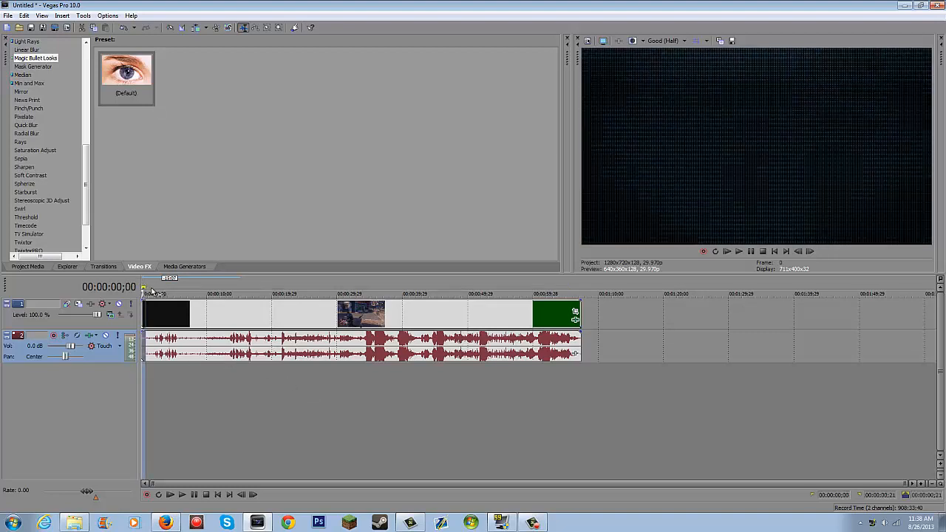
left_click(449, 399)
double_click(450, 398)
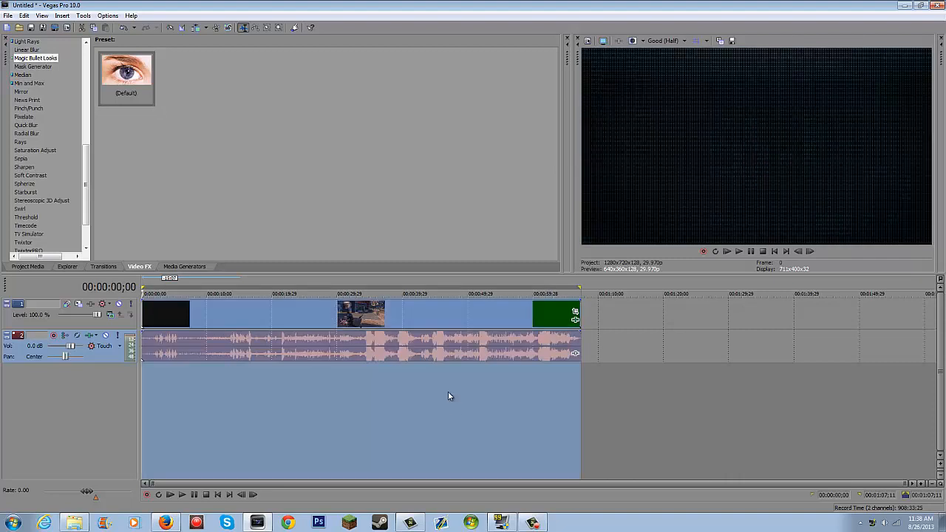
- Set the video preview quality to Draft (Quarter)
left_click(667, 41)
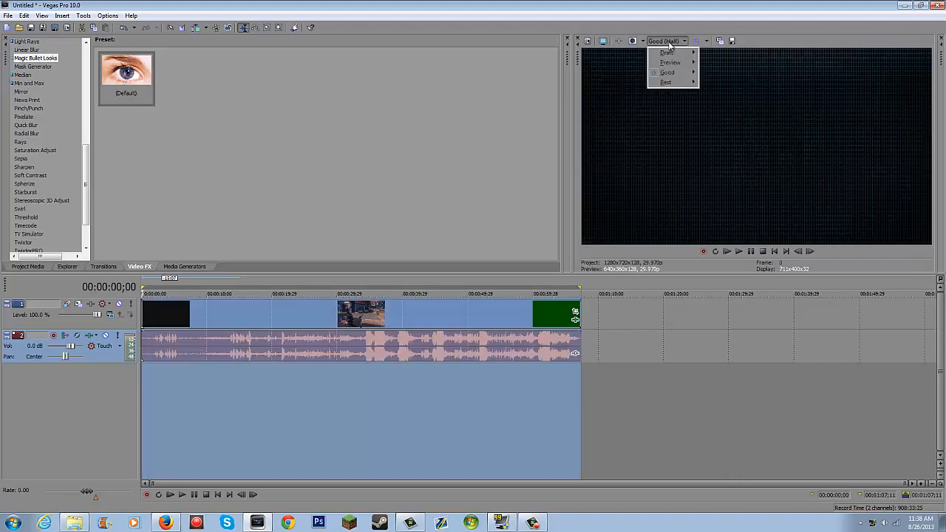
left_click(724, 89)
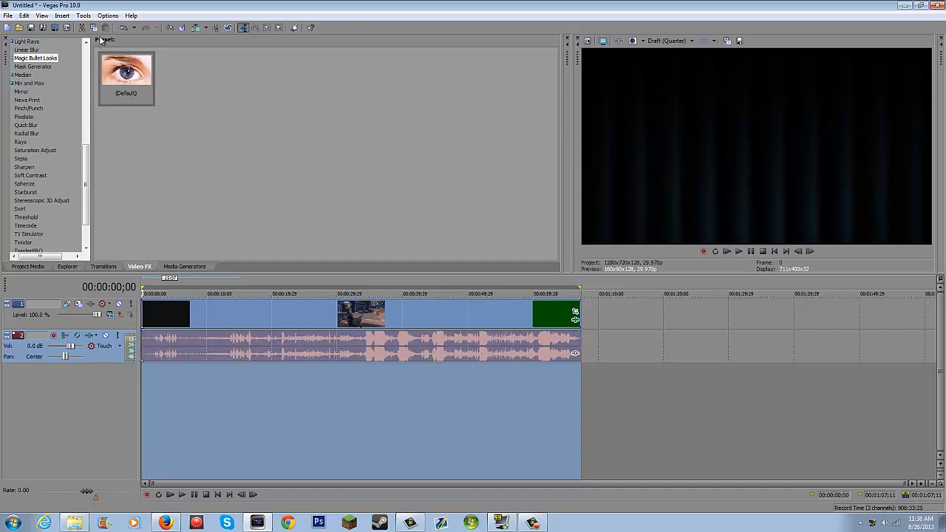
- In Video preferences, change the Dynamic RAM Preview maximum to 2024 MB
left_click(107, 14)
left_click(148, 289)
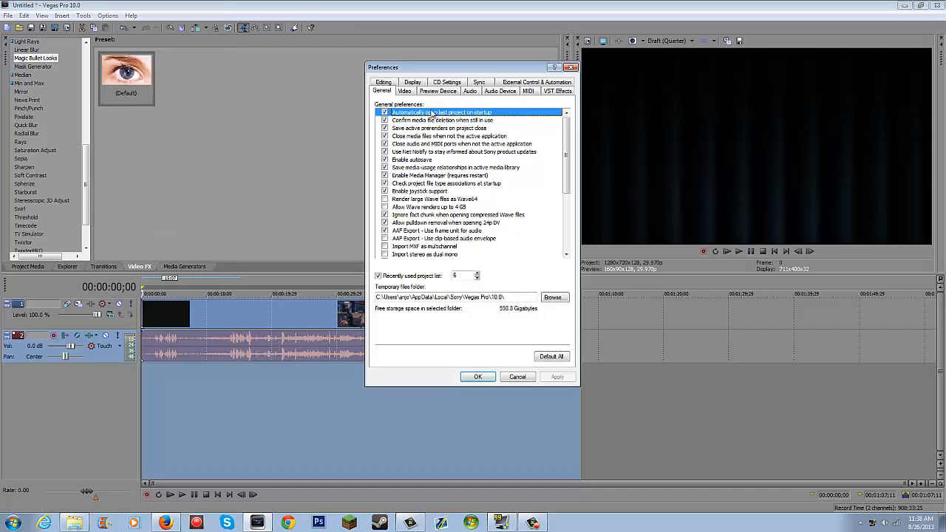
left_click(405, 91)
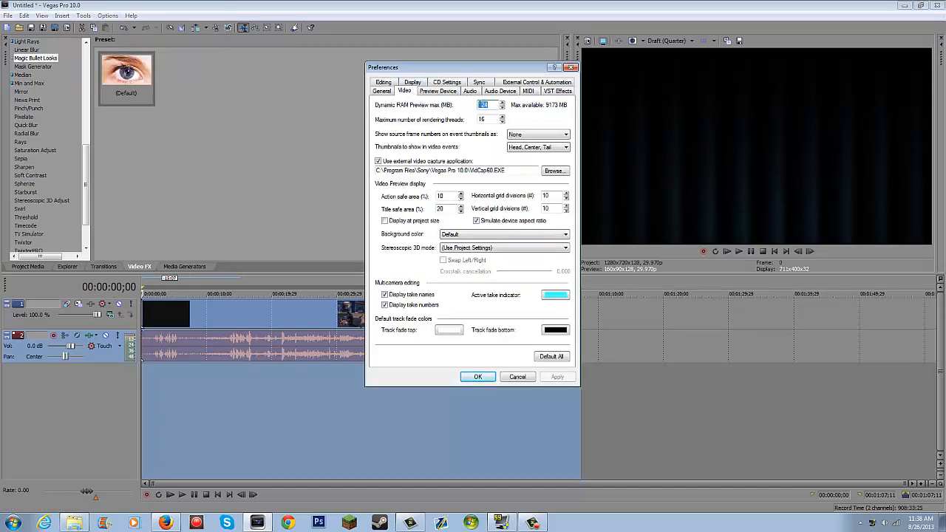
type("2")
double_click(485, 105)
left_click(494, 104)
key("BackSpace")
type("6")
left_click_drag(484, 68, 727, 171)
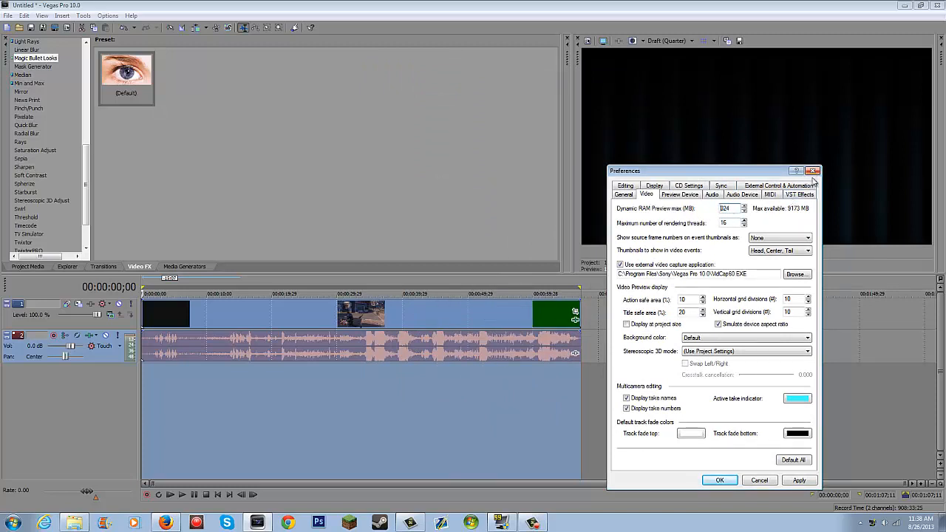
left_click_drag(774, 174, 686, 151)
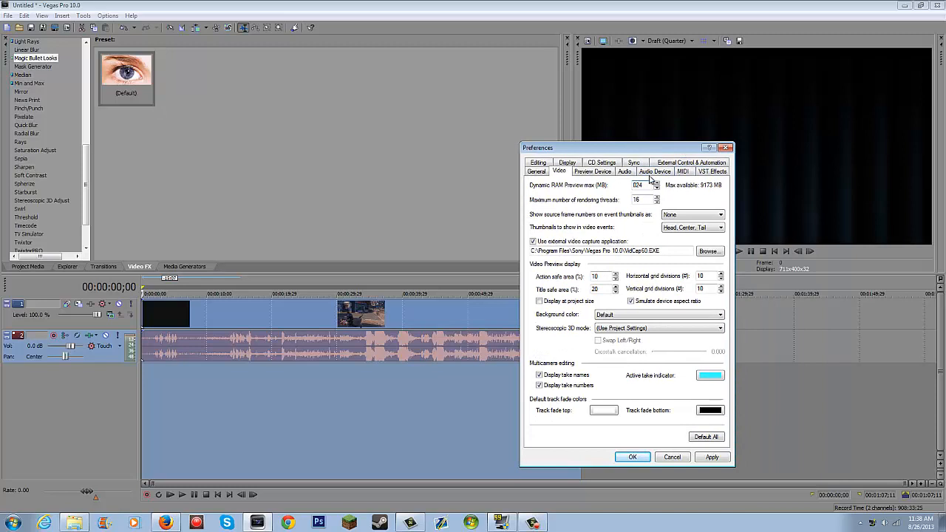
type("2")
- Apply the 2024 MB setting, accept the memory allocation warning and close Preferences
left_click(712, 457)
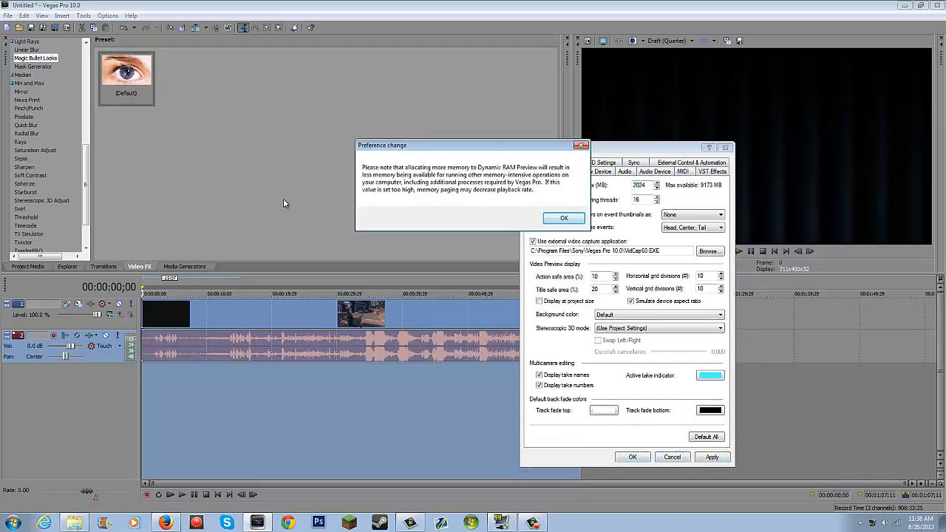
left_click(565, 219)
left_click(633, 456)
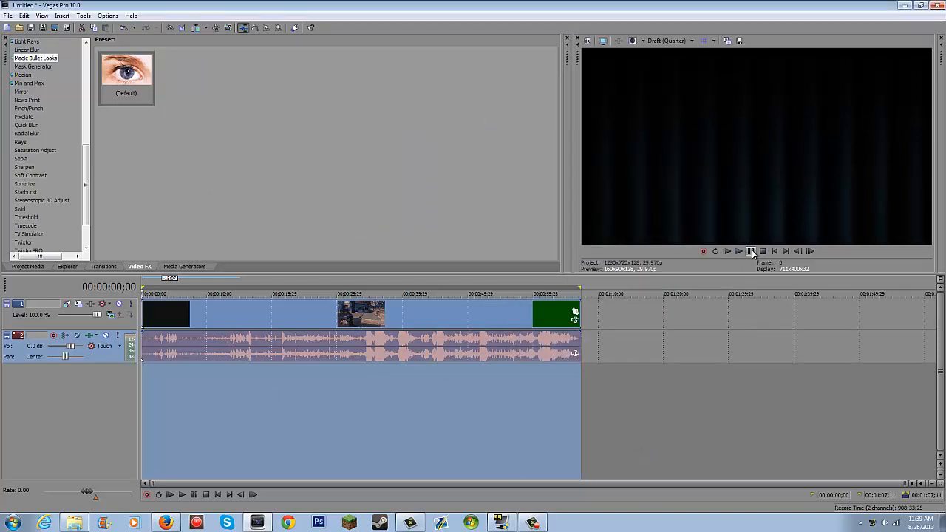
- Play the project at draft quality, jump back to the start and stop
key("space")
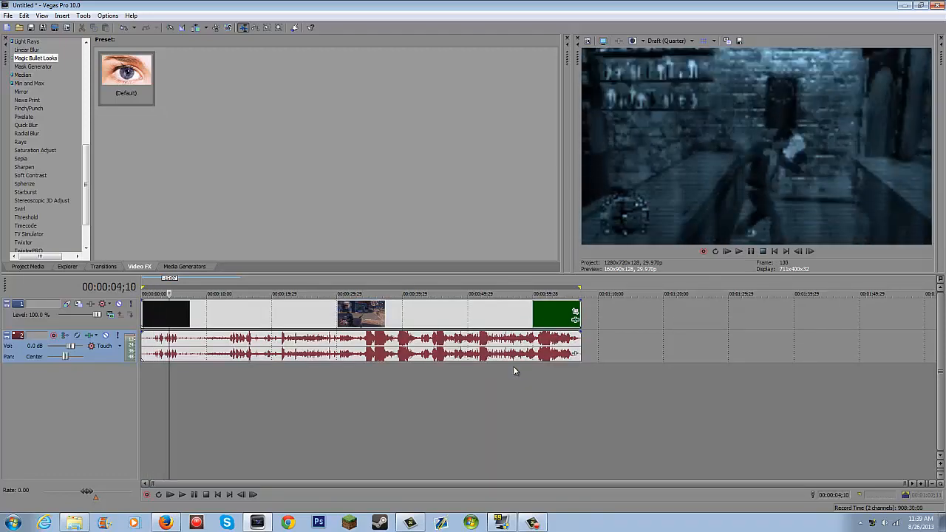
left_click(776, 252)
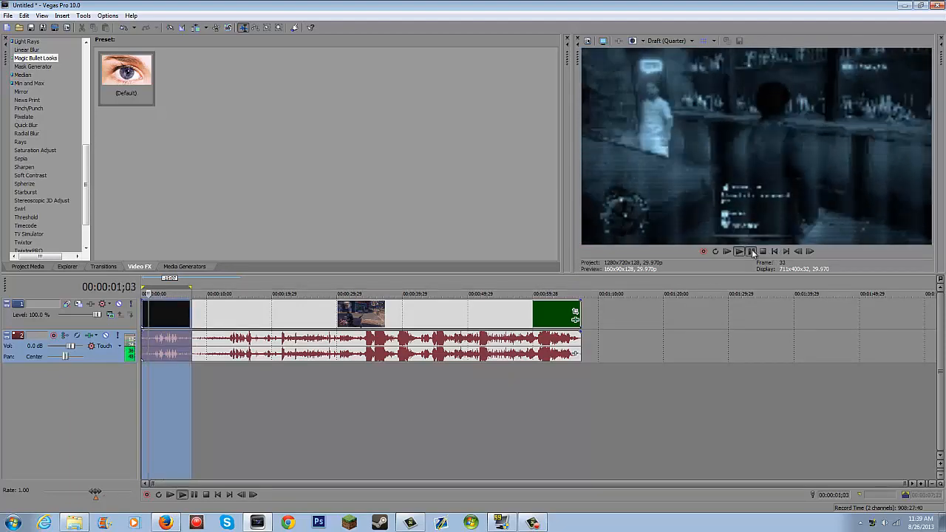
key("space")
- Mark the whole project length and play the preview again from the start
double_click(335, 403)
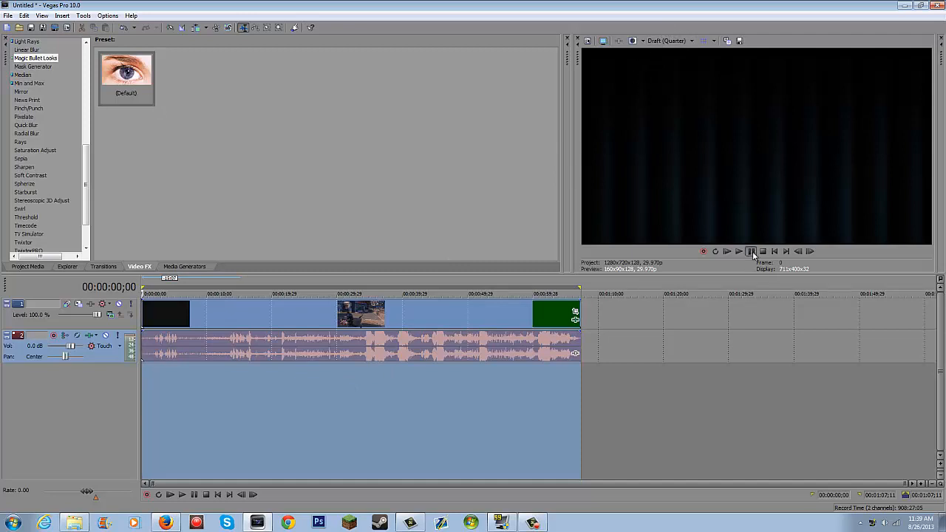
left_click(716, 251)
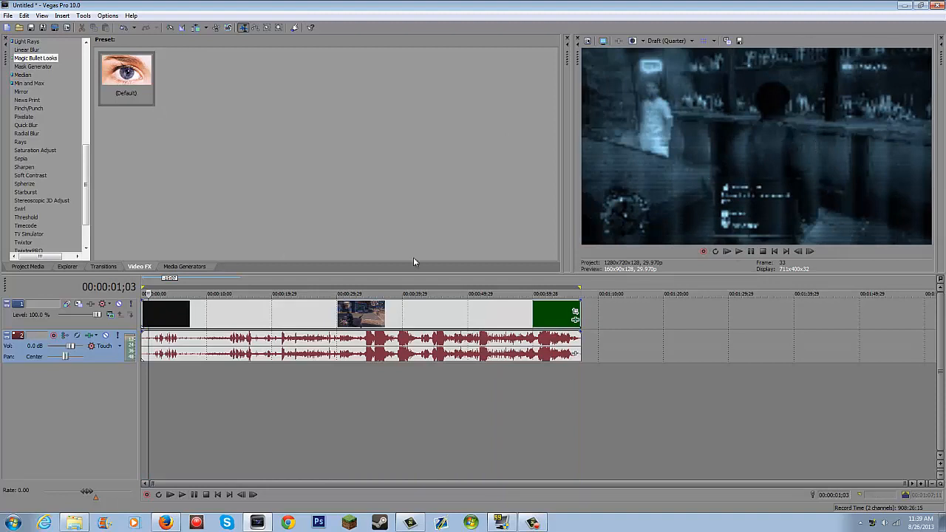
left_click(680, 41)
mouse_move(666, 82)
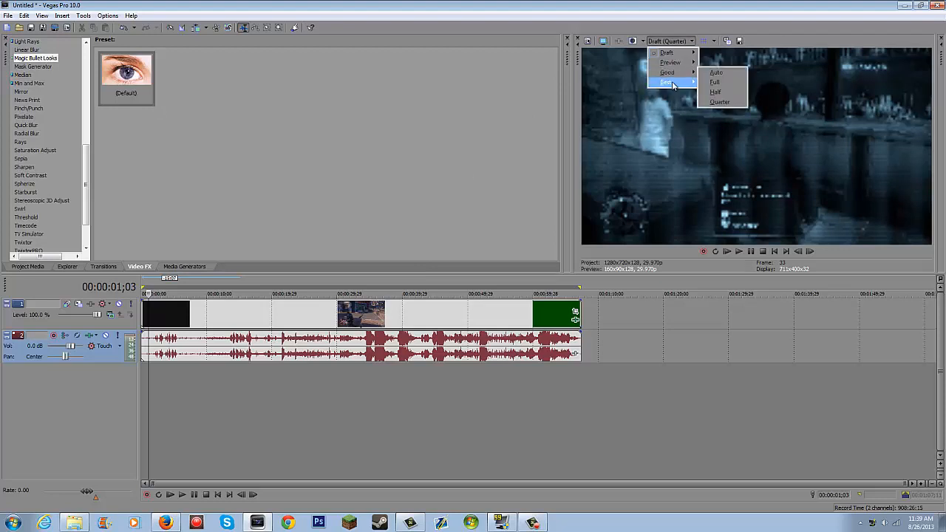
- Set preview quality to Best (Full), then Best (Quarter), and play the clip briefly before pausing
left_click(716, 92)
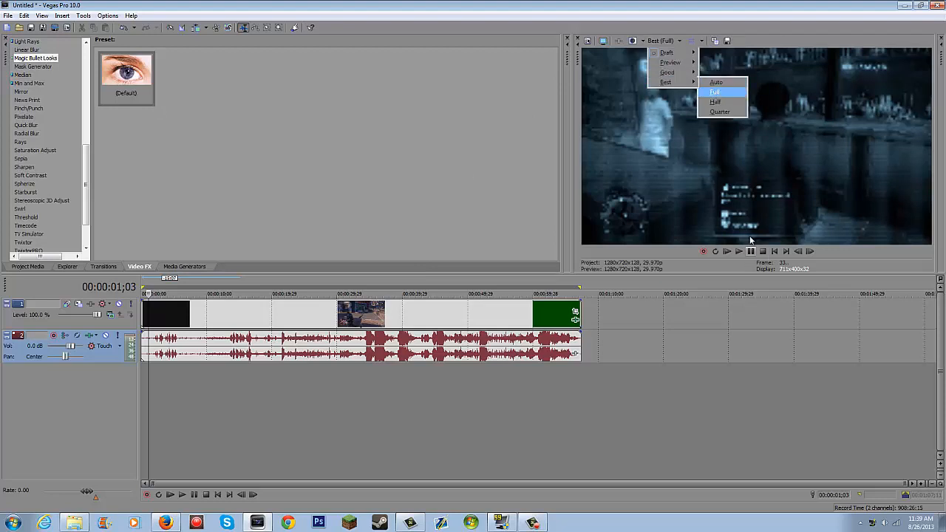
left_click(681, 42)
left_click(721, 112)
left_click(740, 251)
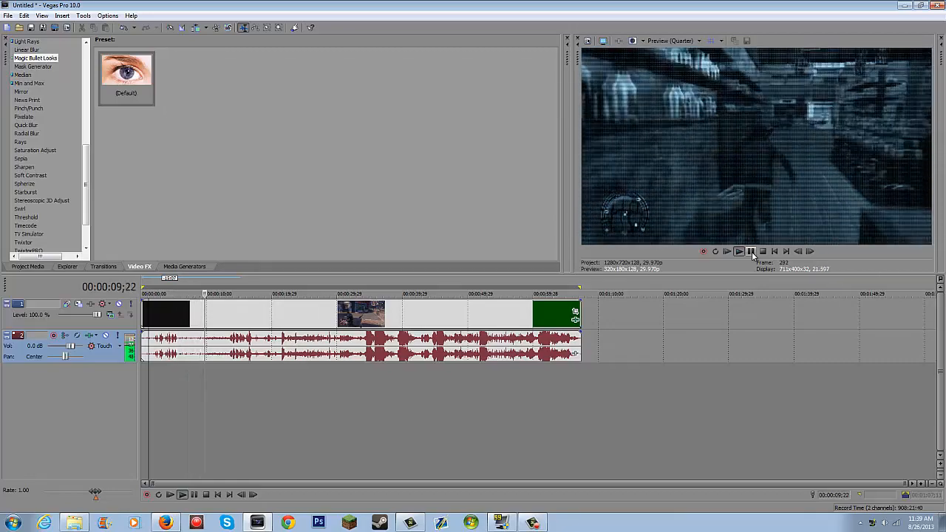
left_click(752, 252)
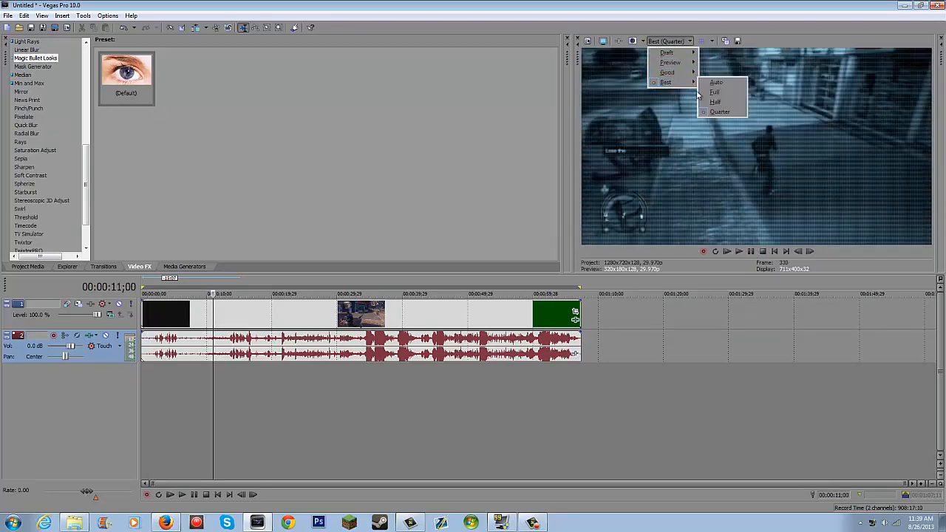
- Switch preview quality back to Best (Full) and resume playback
left_click(735, 82)
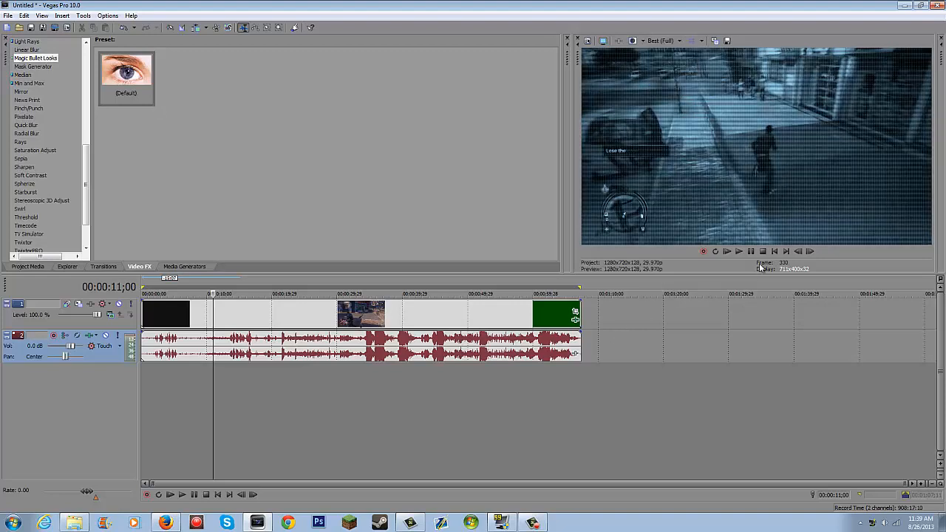
left_click(739, 251)
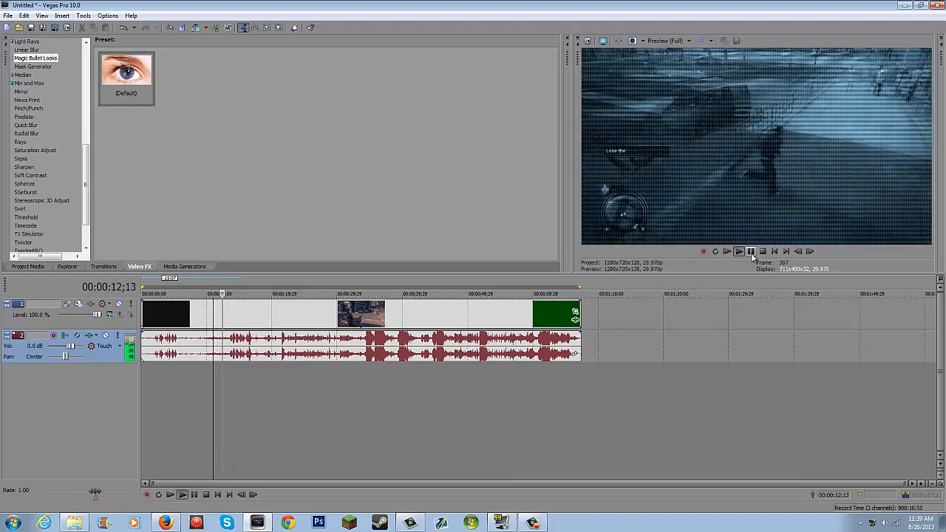
- Clear the time selection and play the project at Best (Full), pausing as Vegas stops responding
double_click(350, 429)
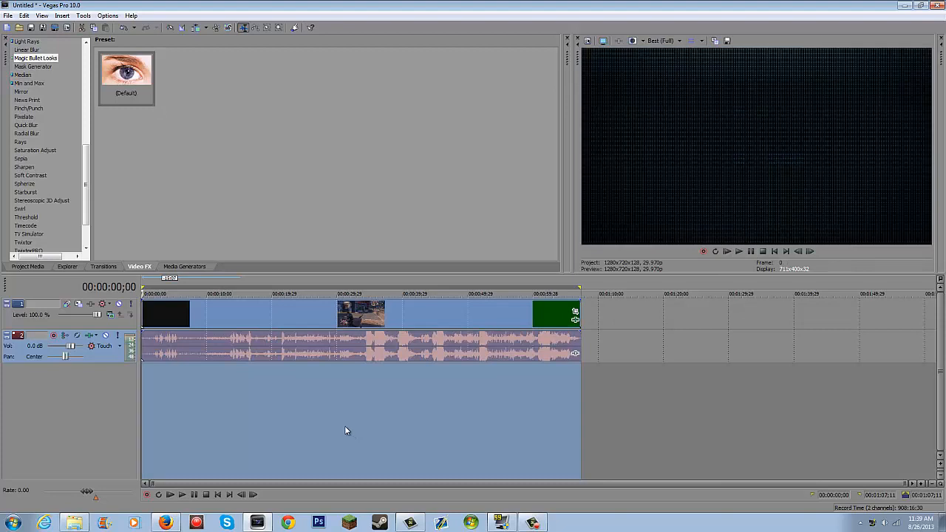
left_click(338, 423)
key("space")
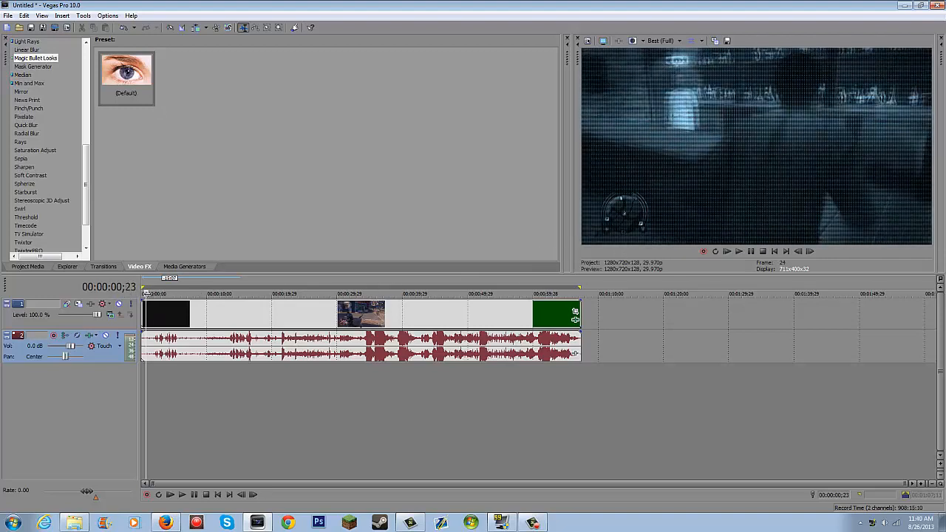
left_click(752, 253)
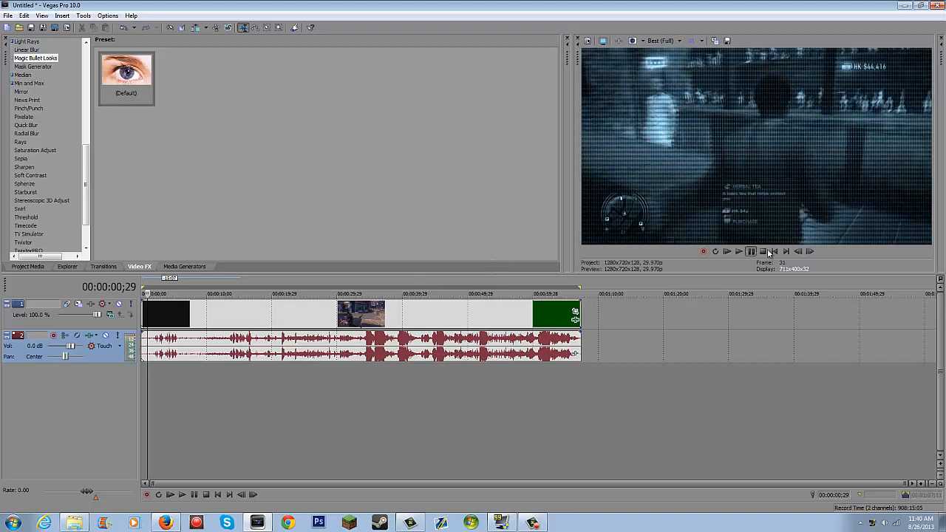